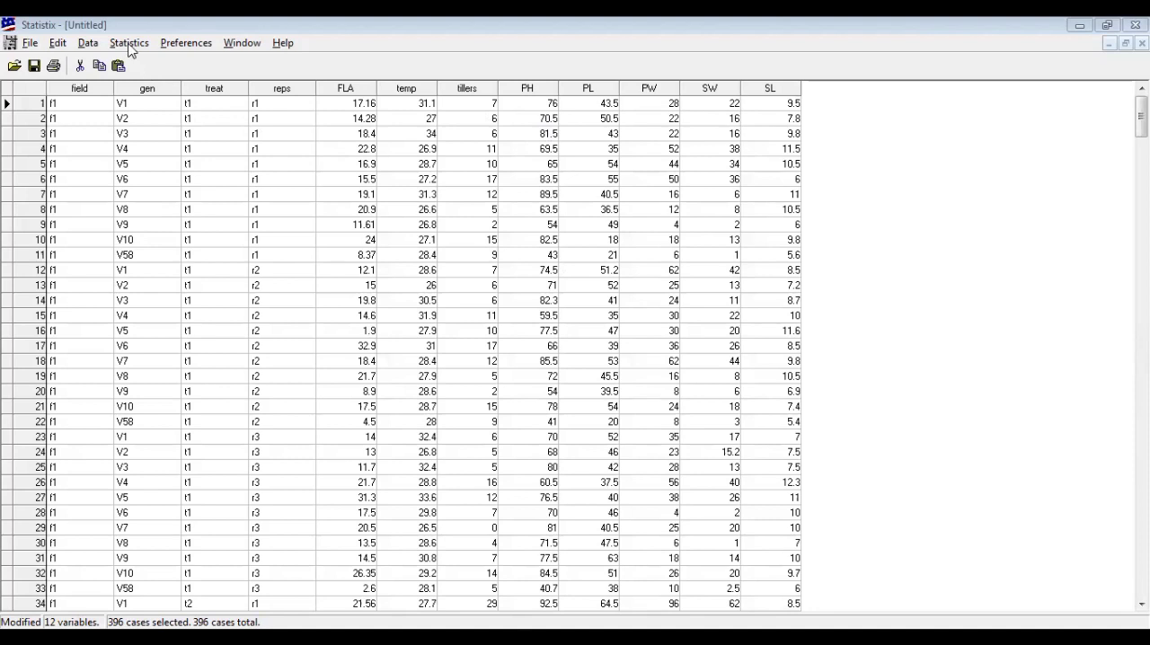
Open Descriptive Statistics and add quartiles, C.V. and median to the statistics to report
left_click(128, 42)
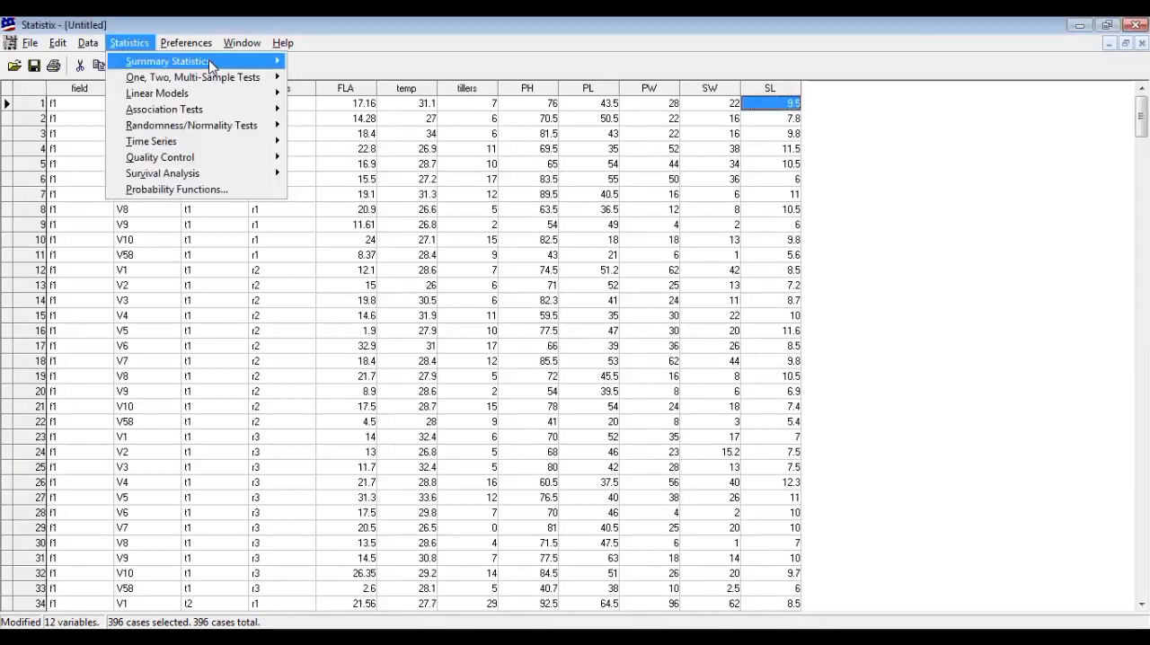
mouse_move(264, 68)
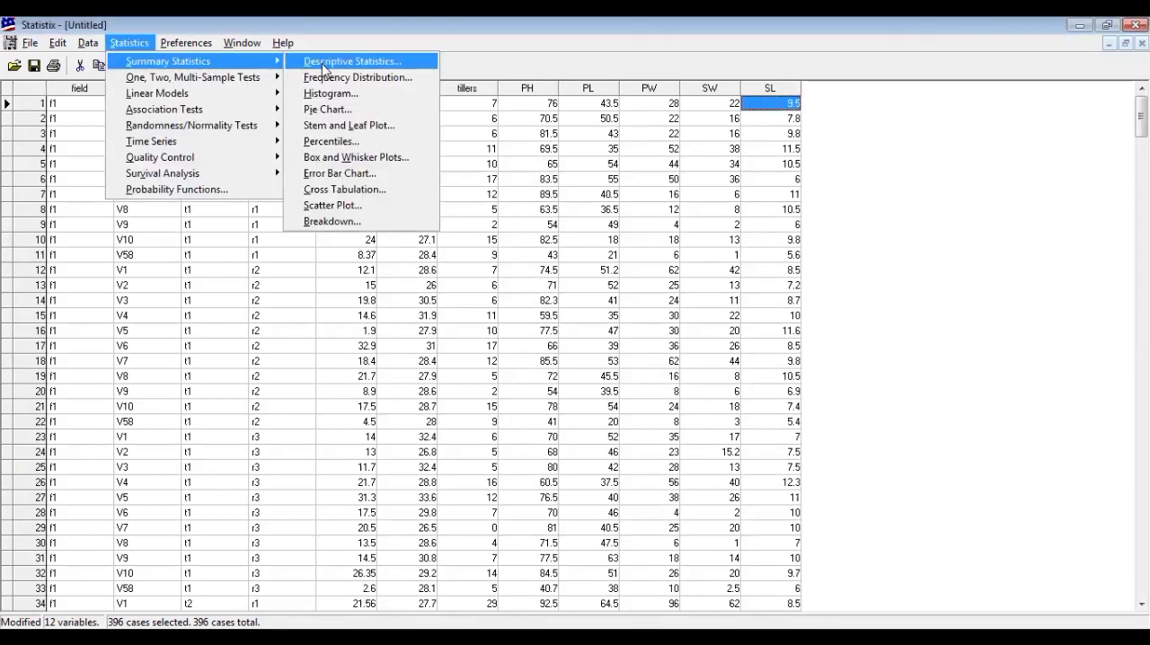
left_click(324, 69)
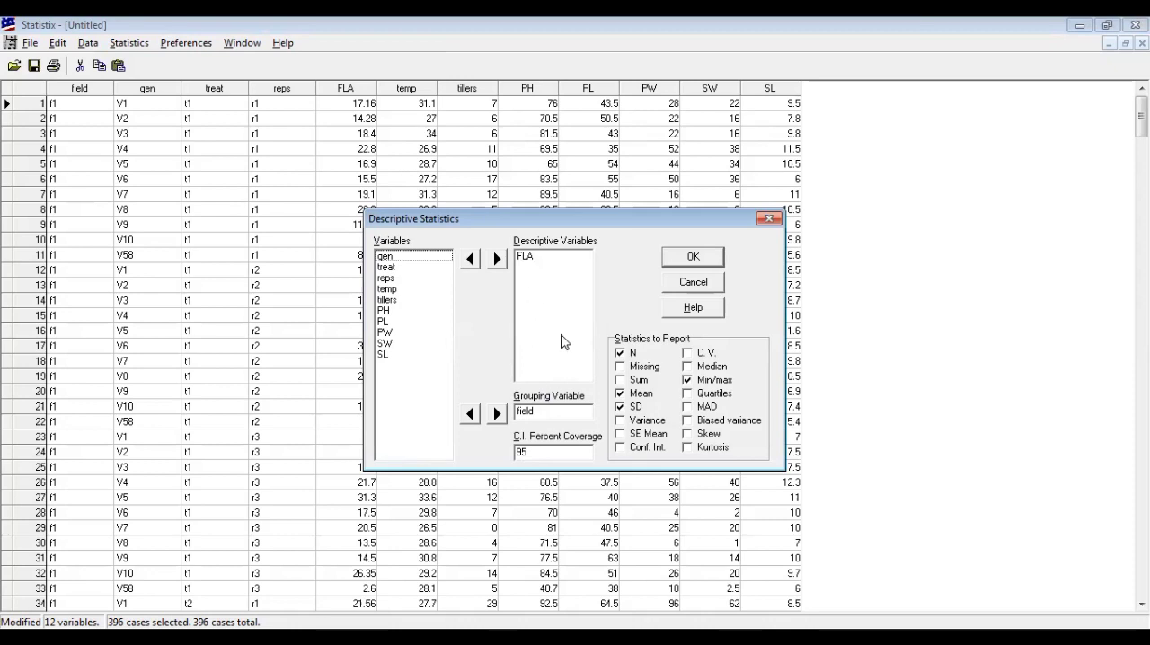
left_click(688, 395)
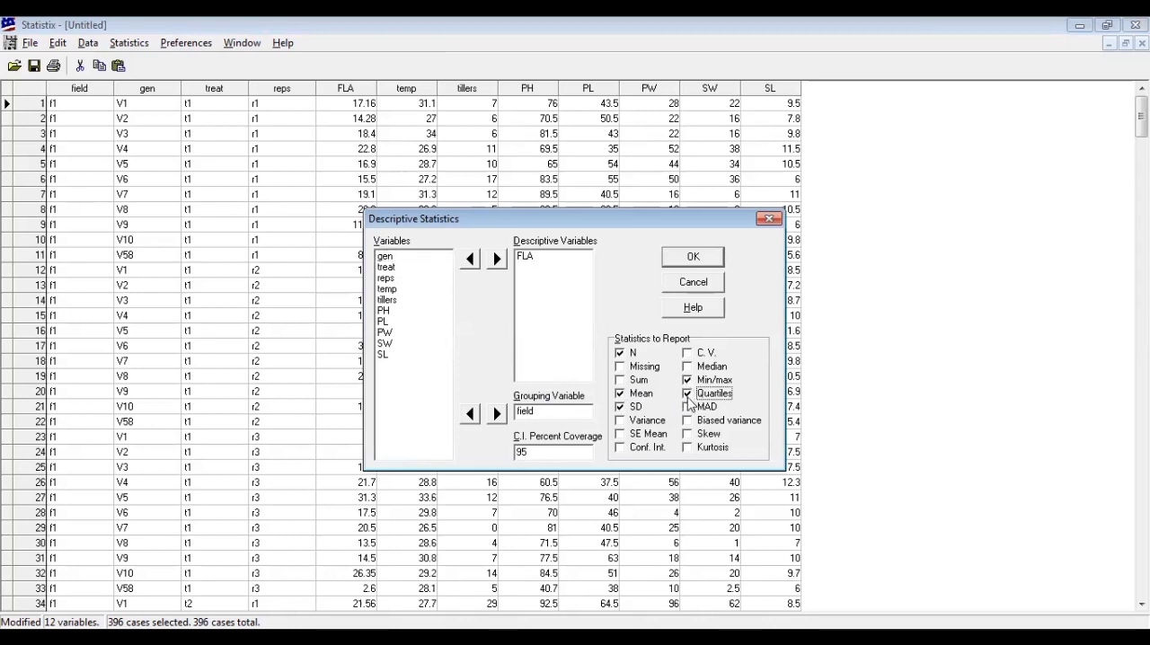
left_click(687, 353)
left_click(687, 368)
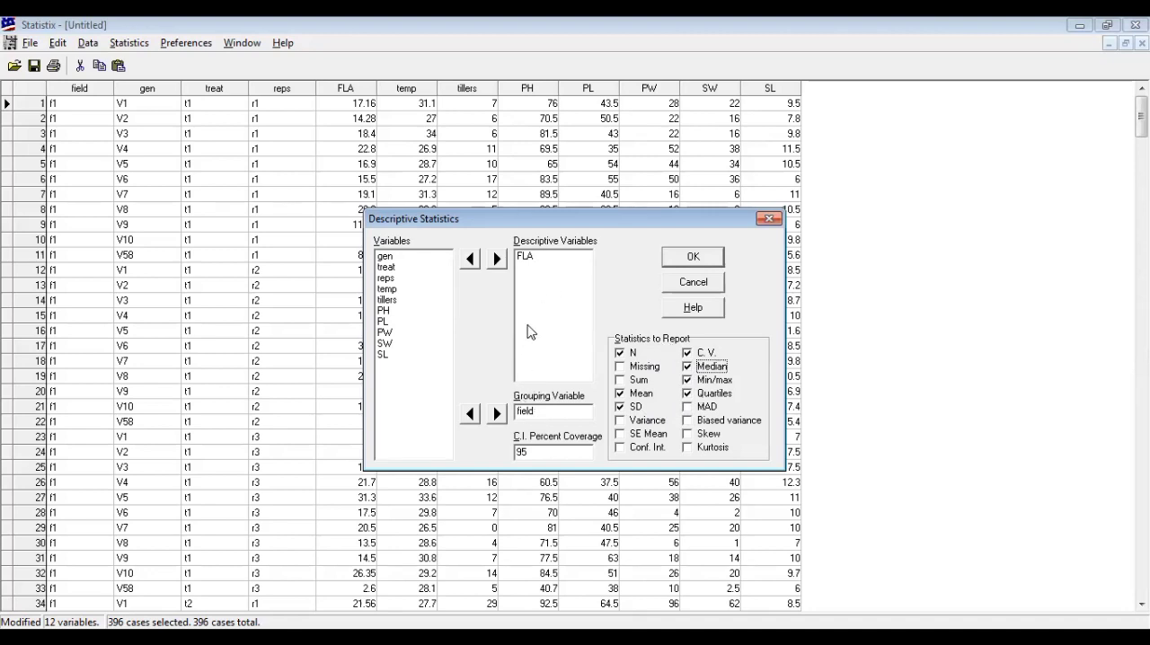
Make temp the grouping variable in place of field
left_click(387, 289)
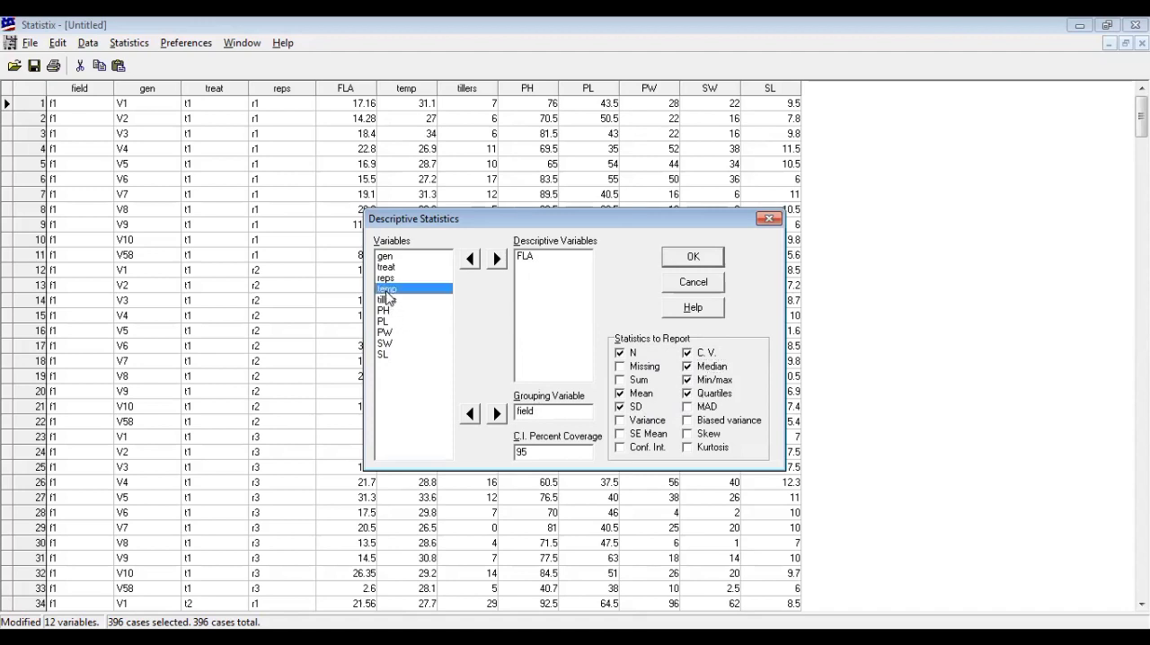
left_click(383, 364, "shift")
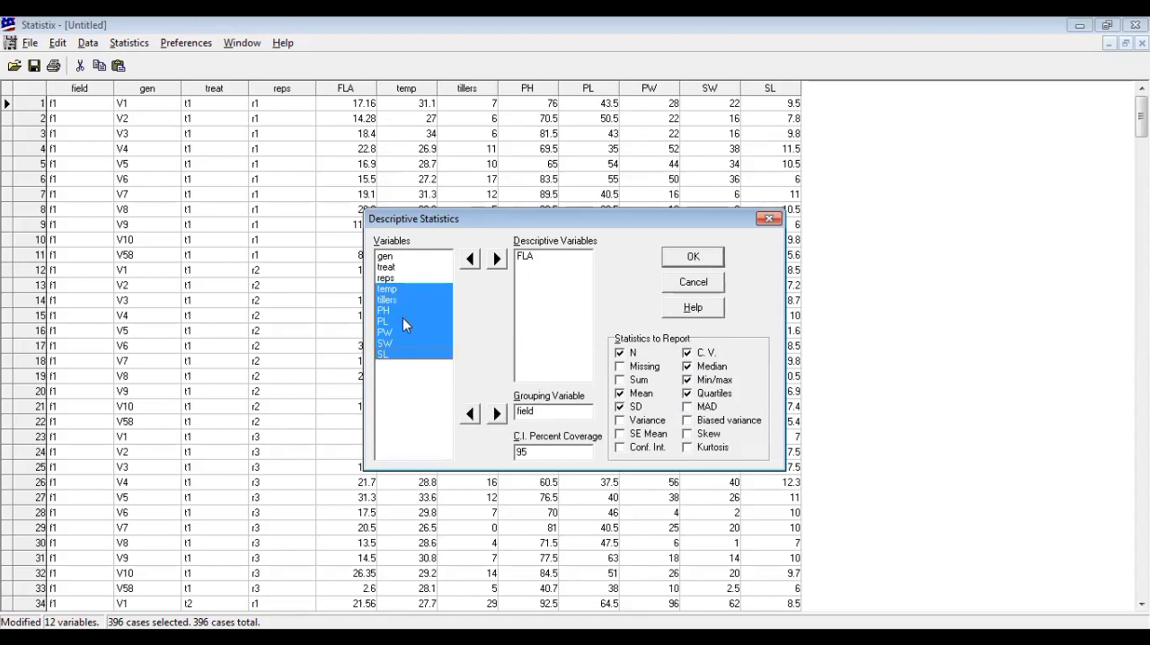
left_click(398, 287)
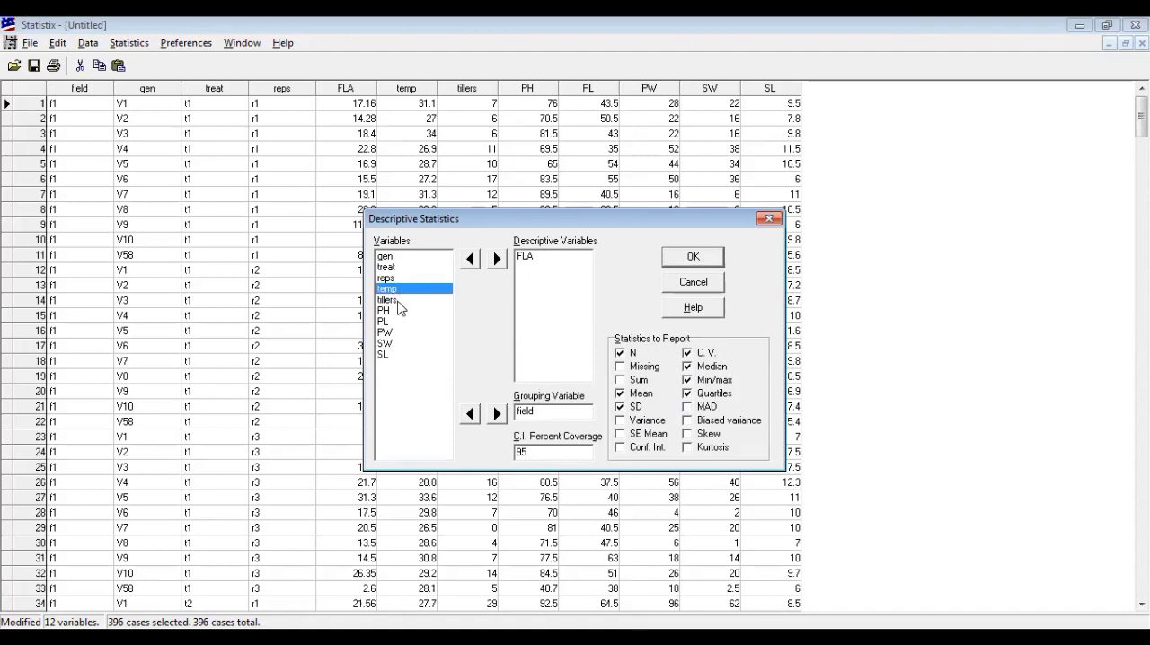
left_click(391, 357, "shift")
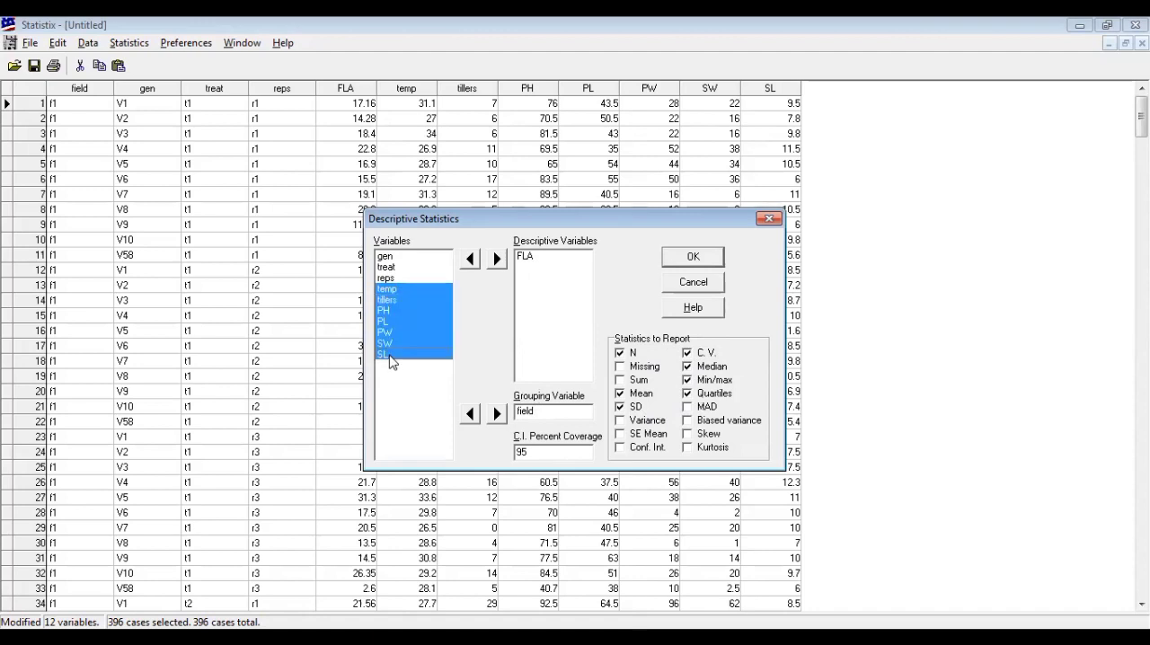
left_click(497, 414)
Add tillers, PH, PL, PW, SW and SL to the descriptive variables
left_click(389, 301)
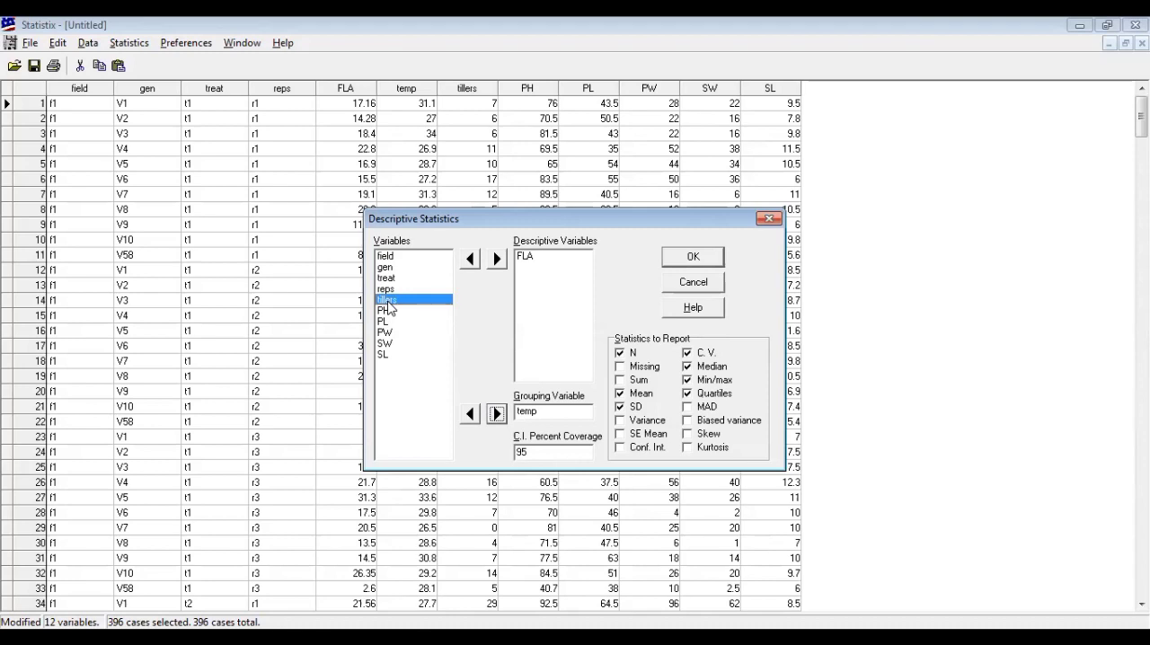
left_click(381, 355, "shift")
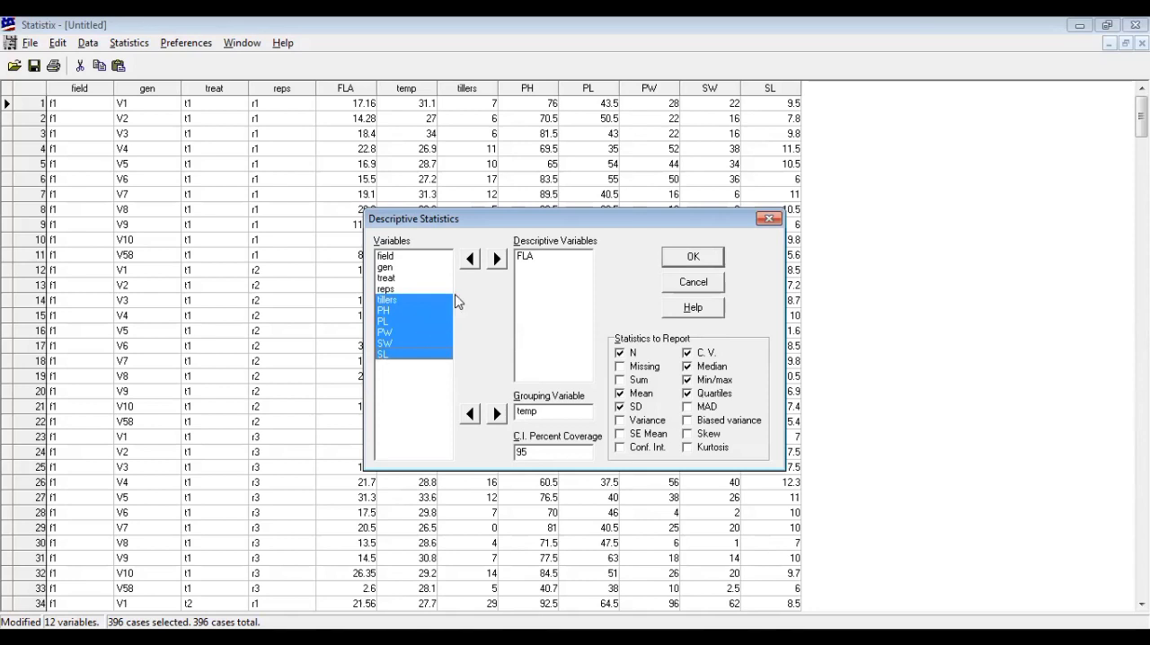
left_click(496, 260)
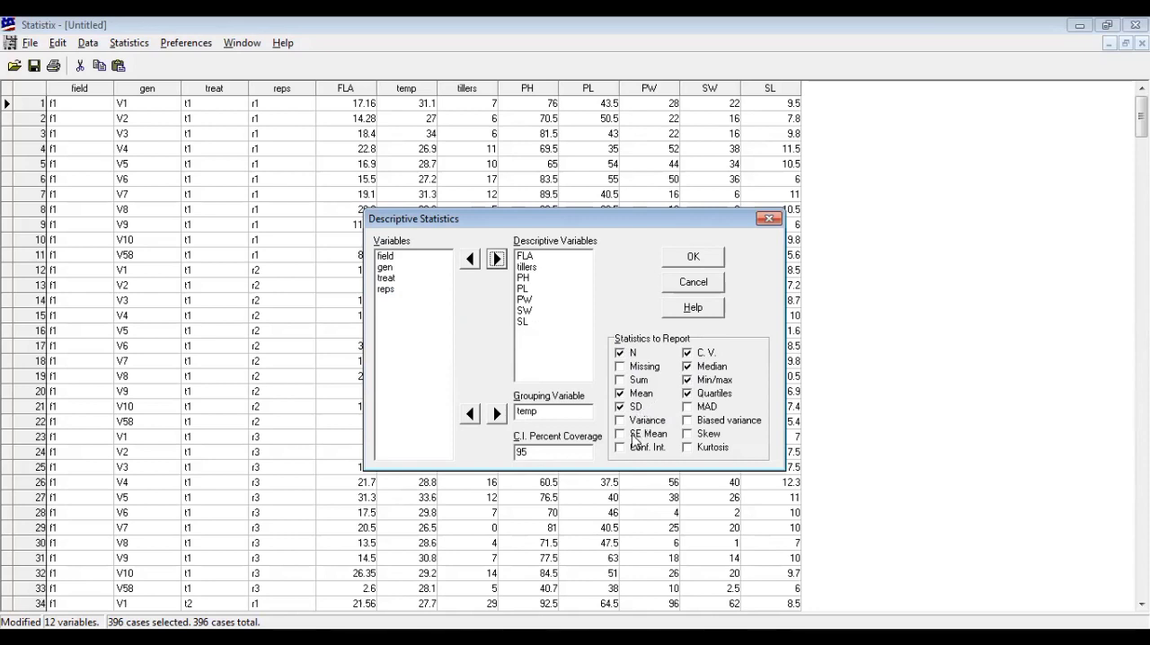
Remove temp as the grouping variable and add it to the descriptive variables
left_click(688, 392)
left_click(554, 417)
left_click(471, 415)
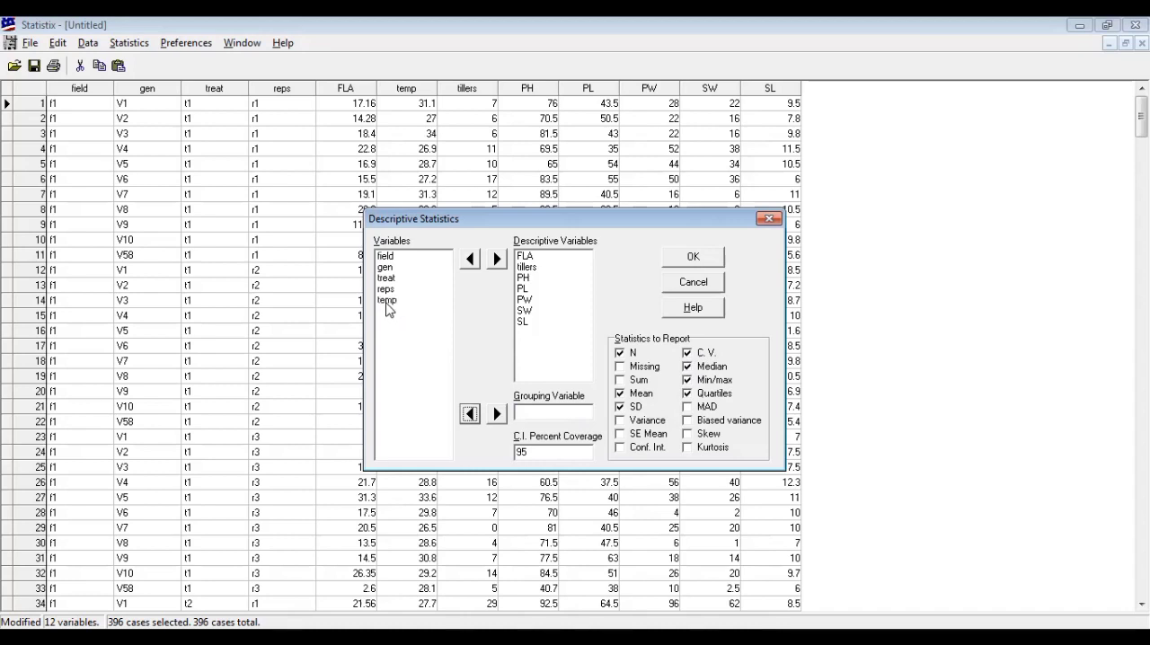
left_click(387, 302)
left_click(497, 259)
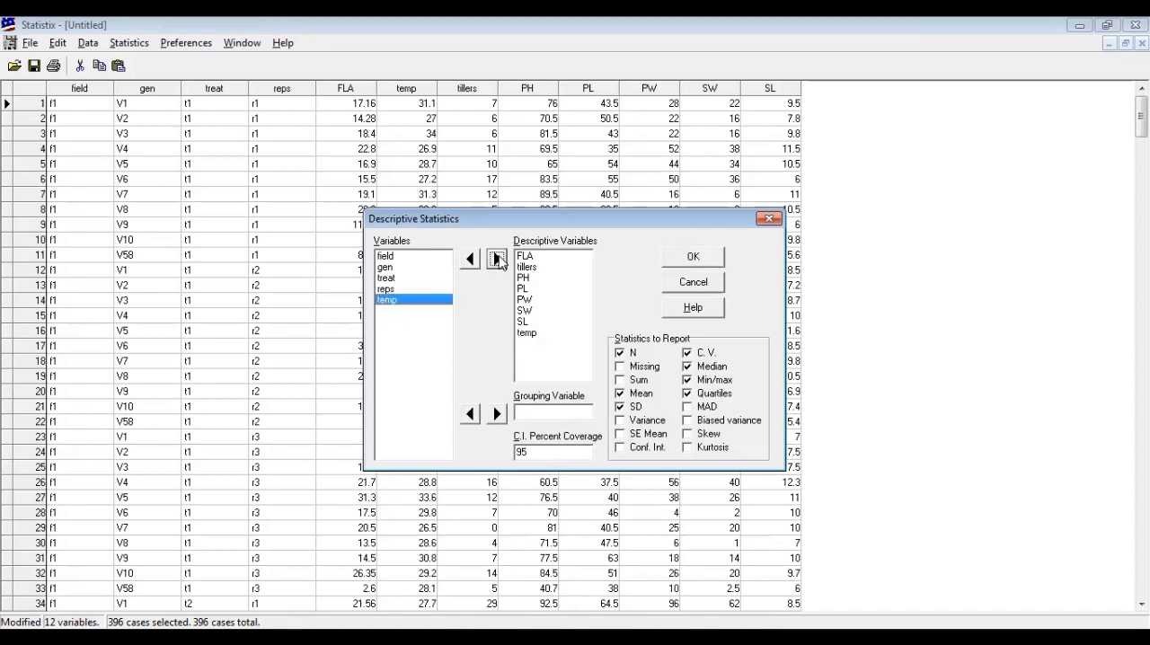
Run the descriptive statistics with field as the grouping variable, and close the report after viewing it
left_click(395, 258)
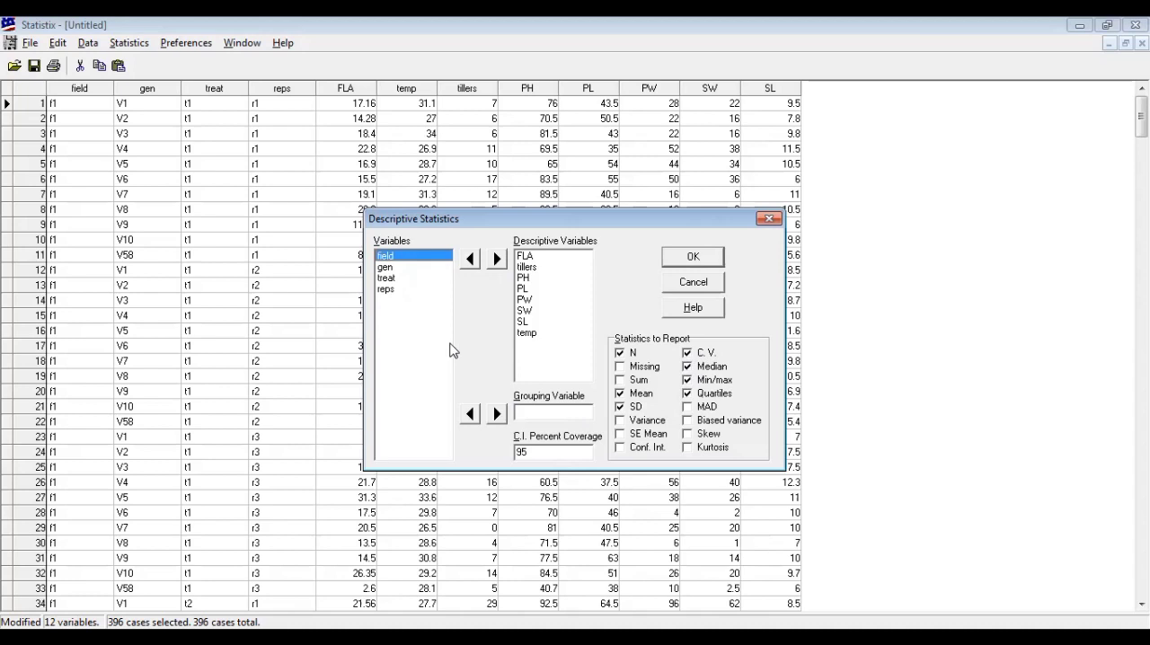
left_click(496, 413)
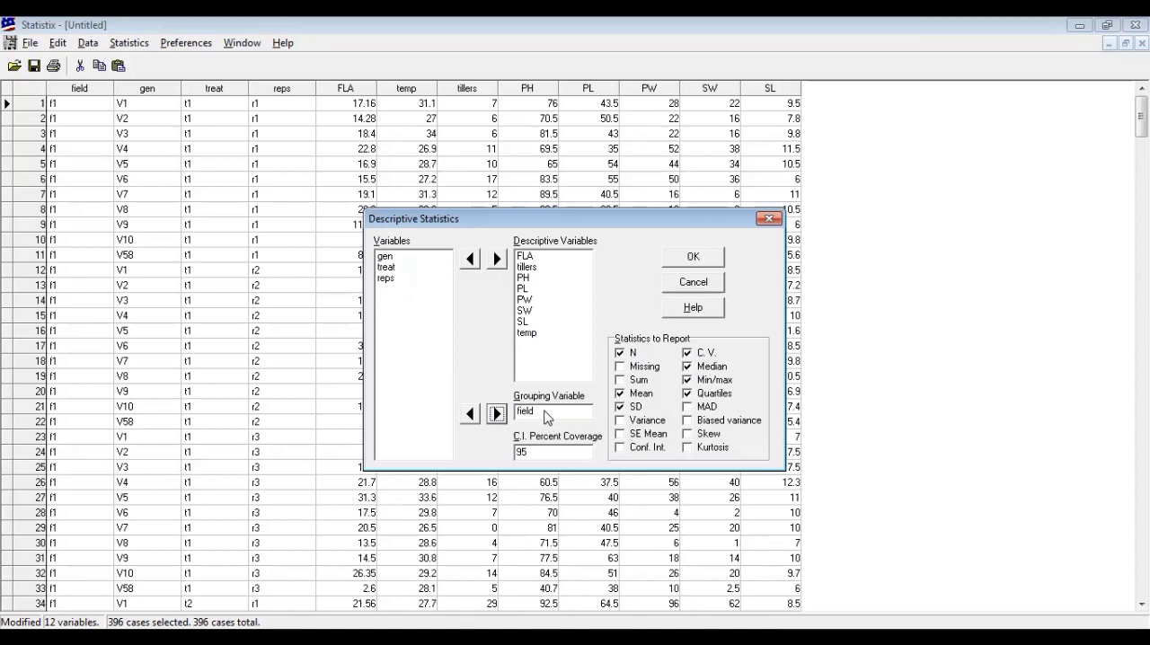
left_click(688, 260)
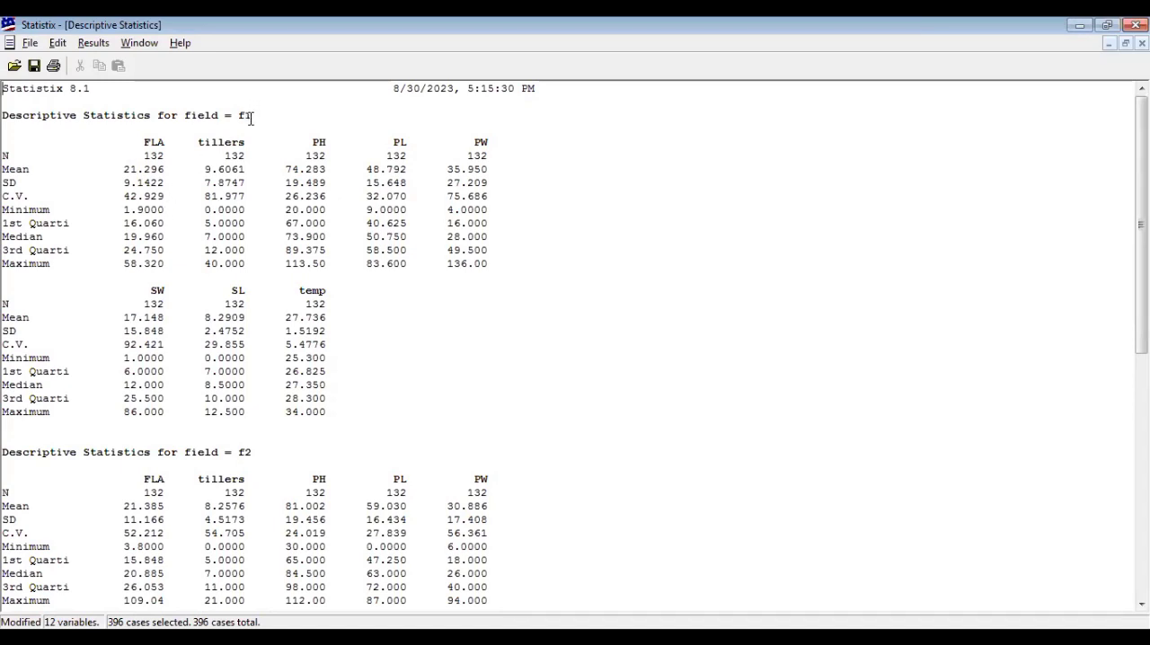
left_click_drag(238, 117, 254, 117)
left_click(1142, 43)
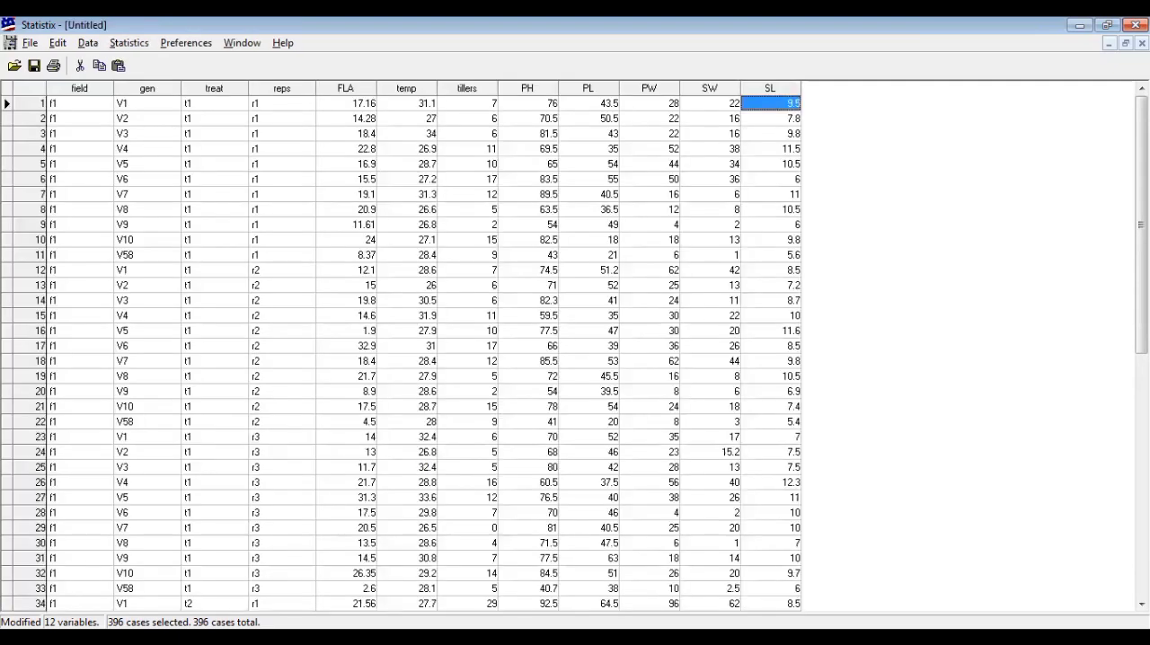
Rerun the descriptive statistics by field for FLA only, removing tillers, PH, PL, PW, SW, SL and temp, and close the report
left_click(132, 49)
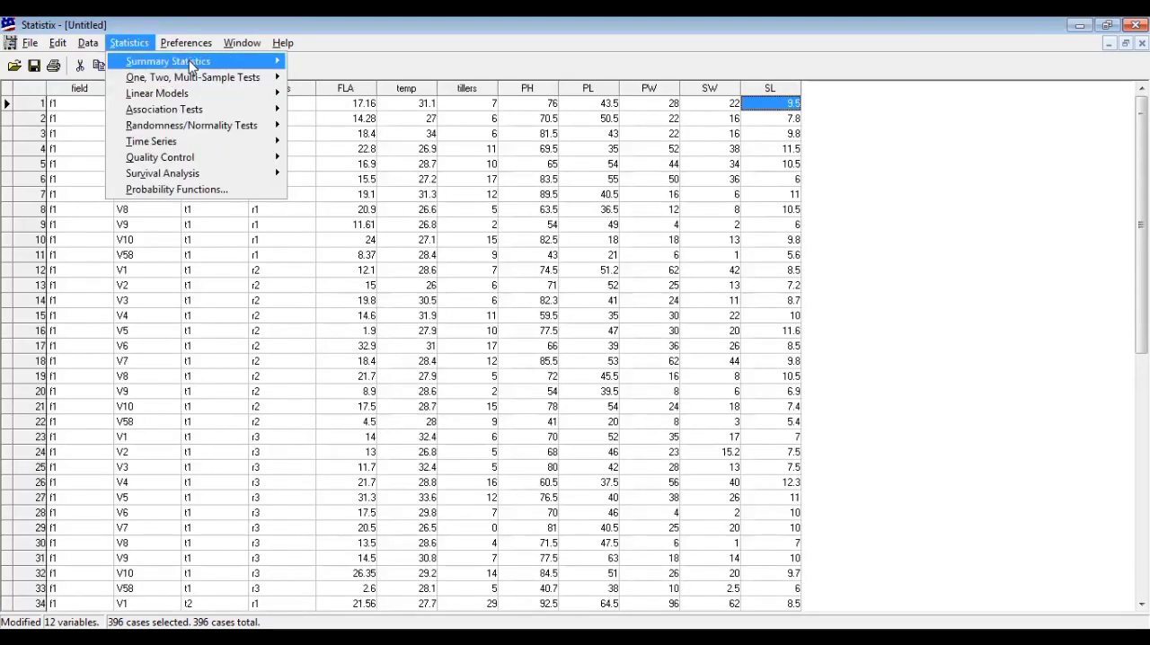
mouse_move(192, 65)
left_click(309, 64)
left_click(530, 267)
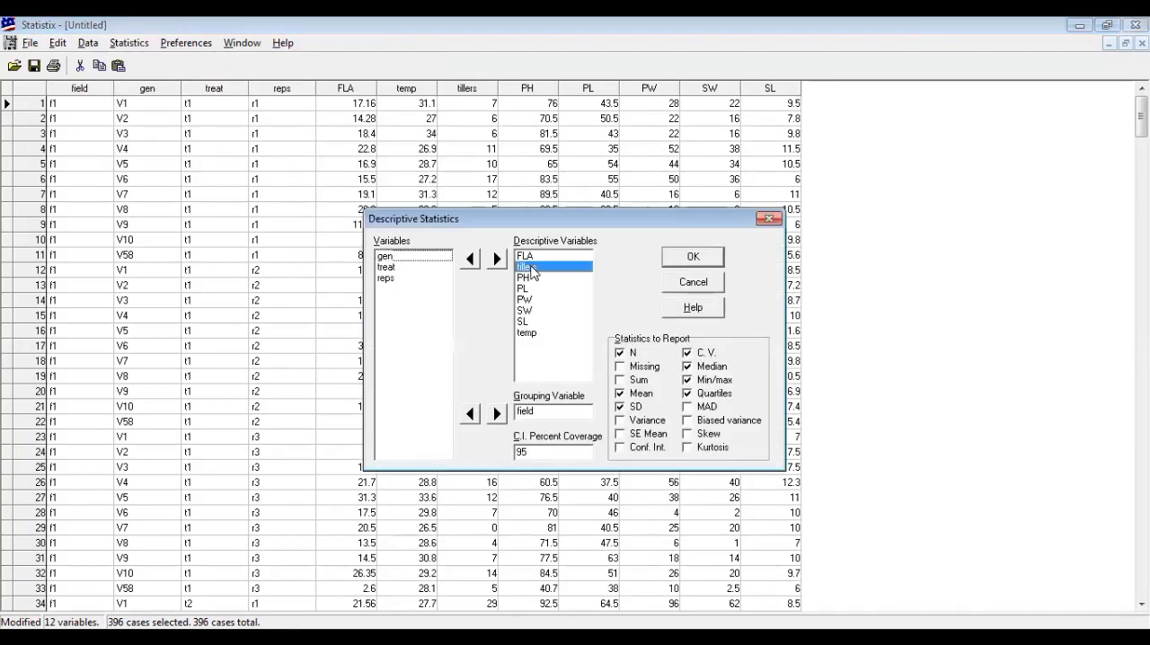
left_click_drag(530, 278, 530, 336)
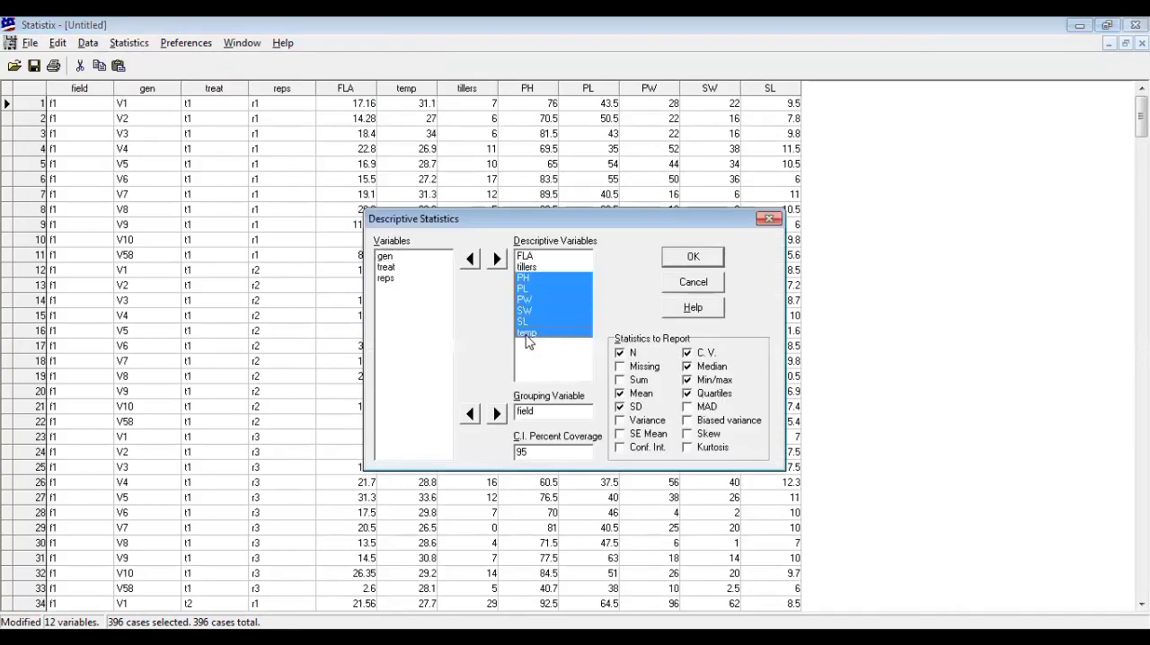
left_click(470, 259)
left_click(530, 267)
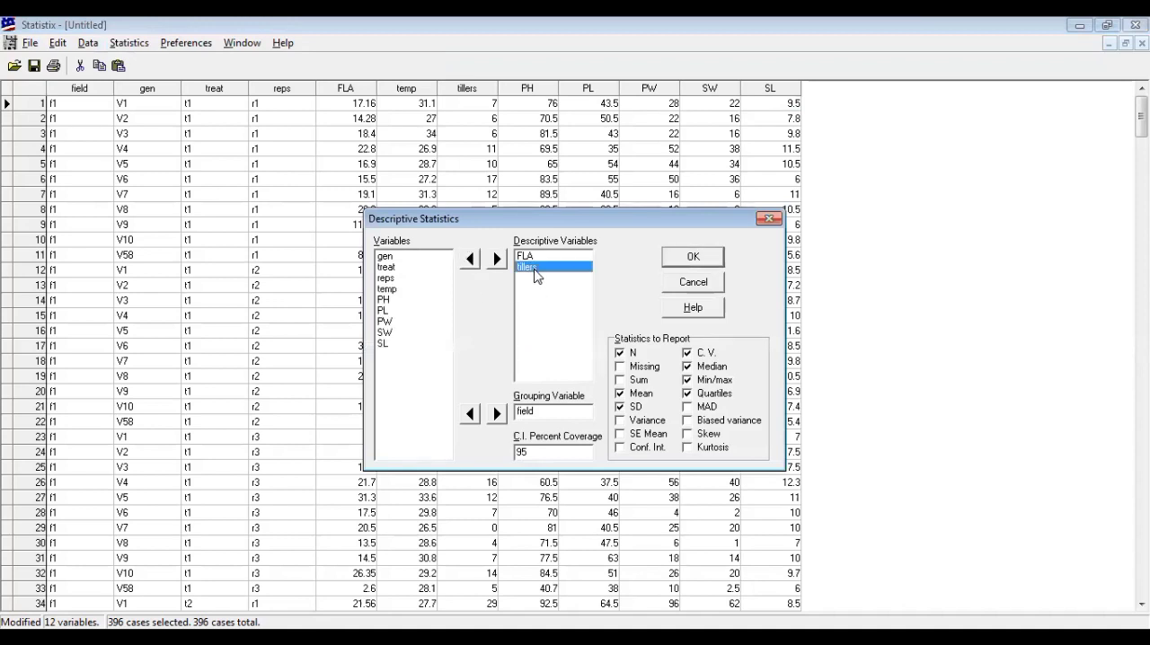
left_click(471, 260)
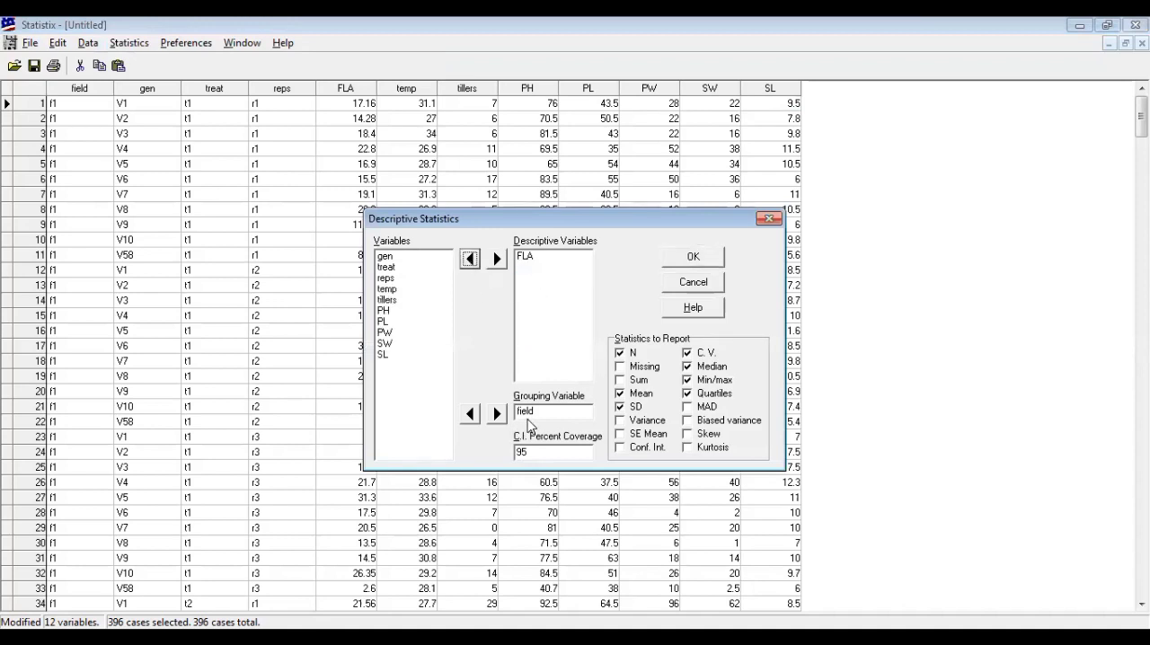
left_click(702, 257)
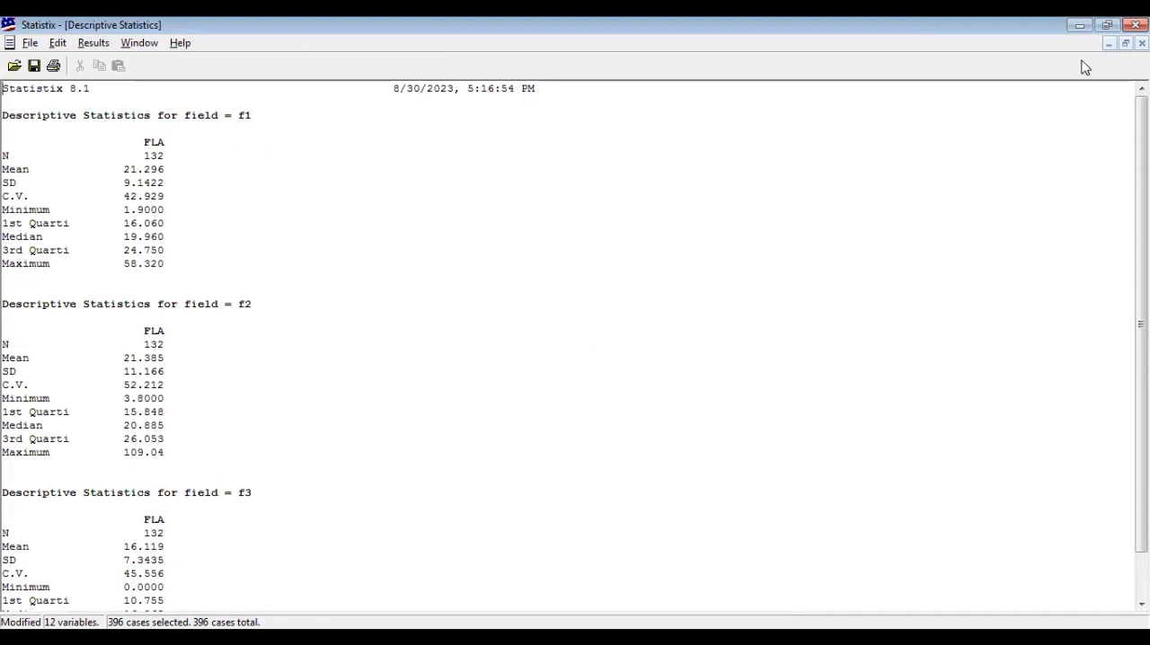
left_click(1142, 43)
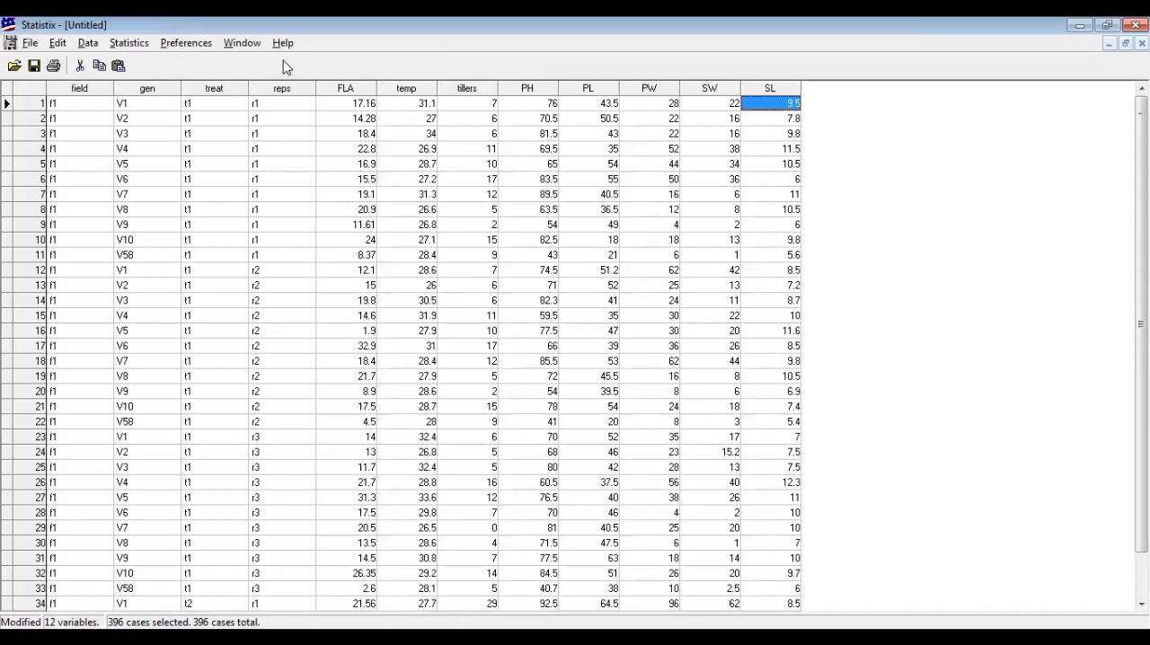
Run a Breakdown of the dependent variables by field with Min/Max added, and select the whole report text
left_click(130, 43)
mouse_move(184, 60)
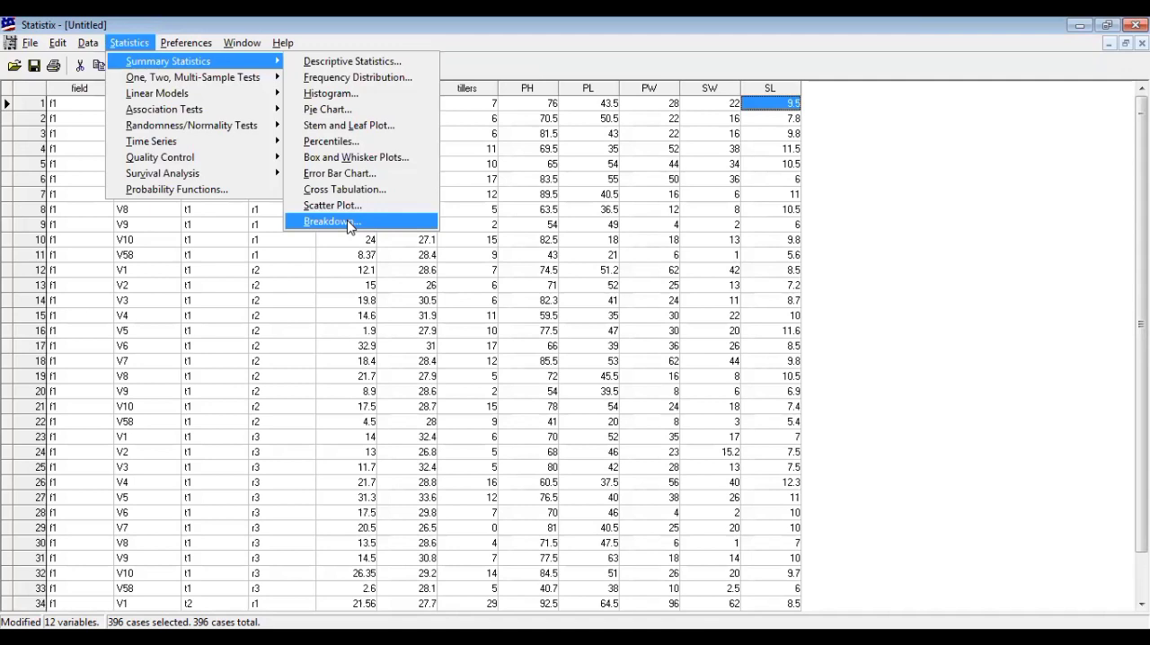
key("Return")
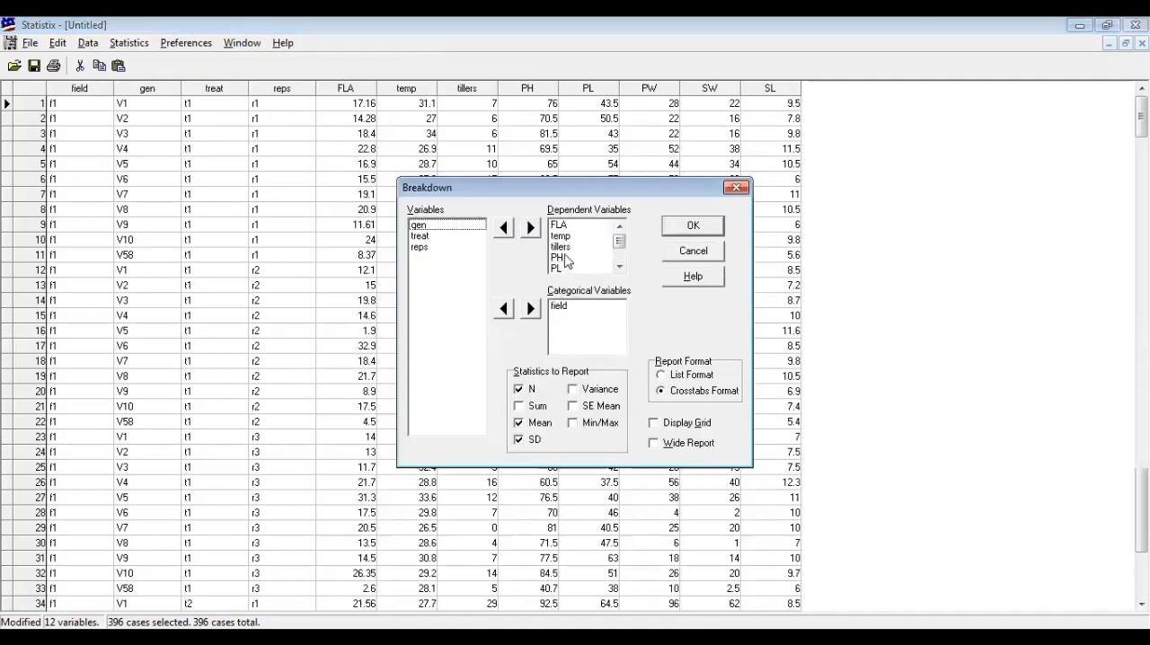
left_click(576, 427)
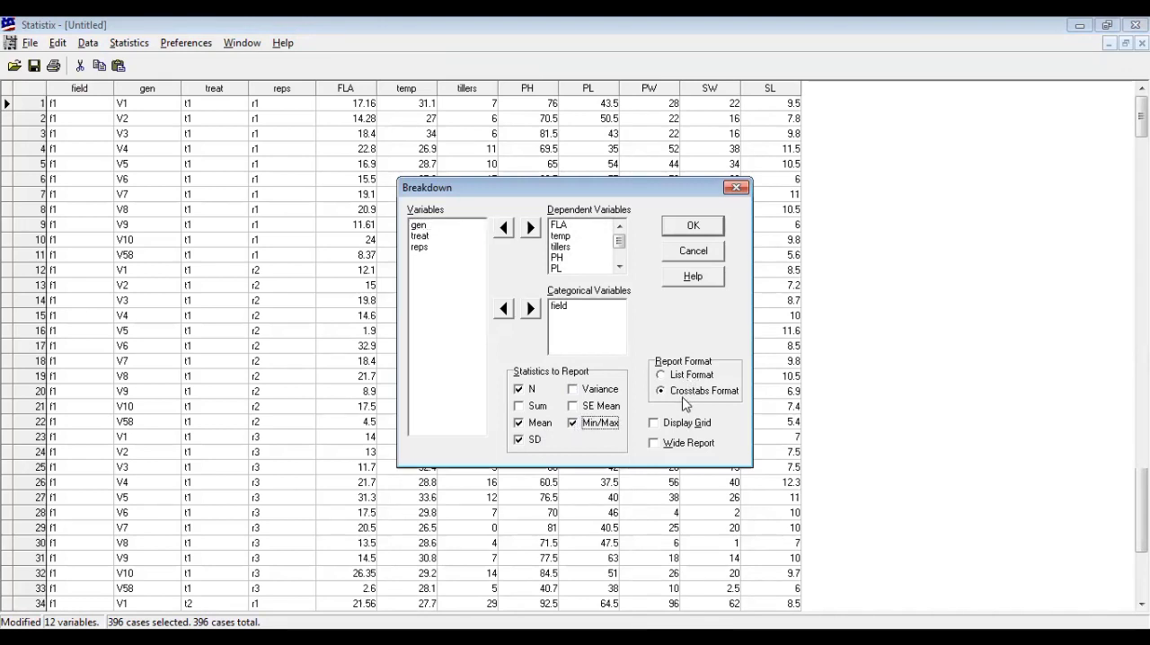
left_click(681, 229)
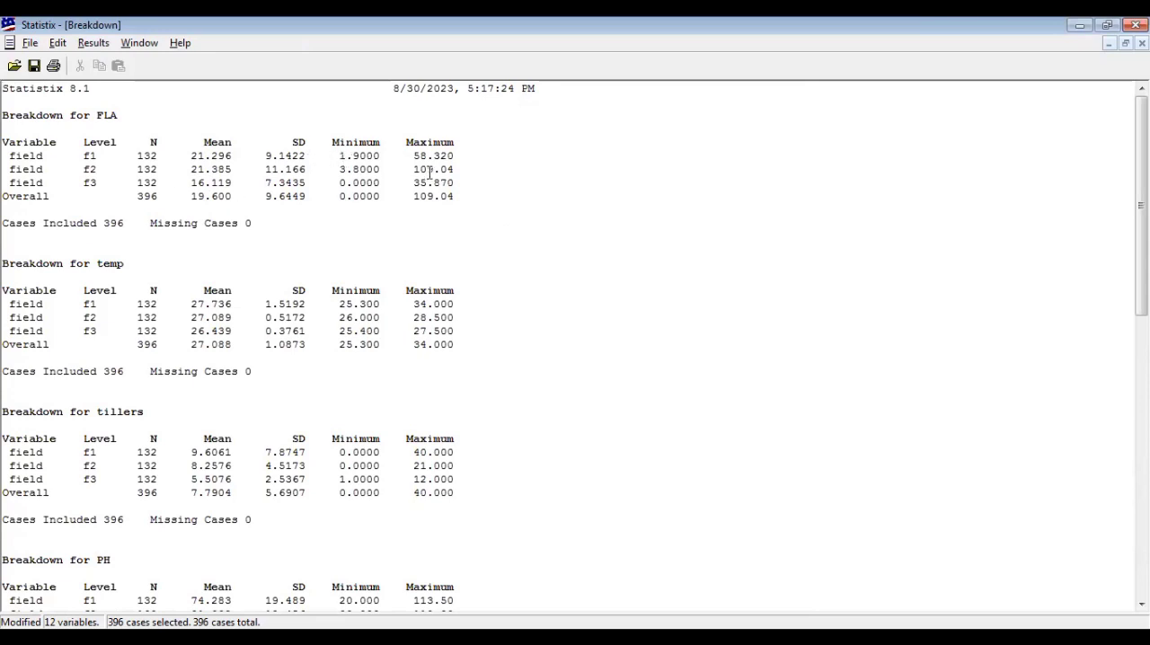
key("ctrl+a")
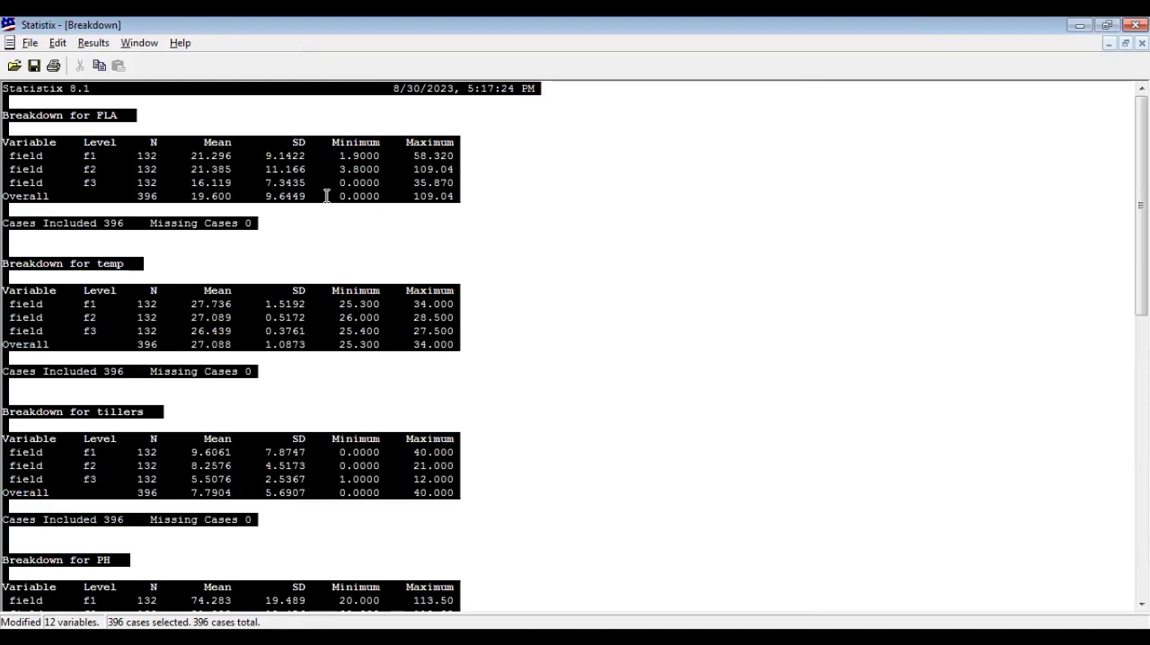
left_click(338, 236)
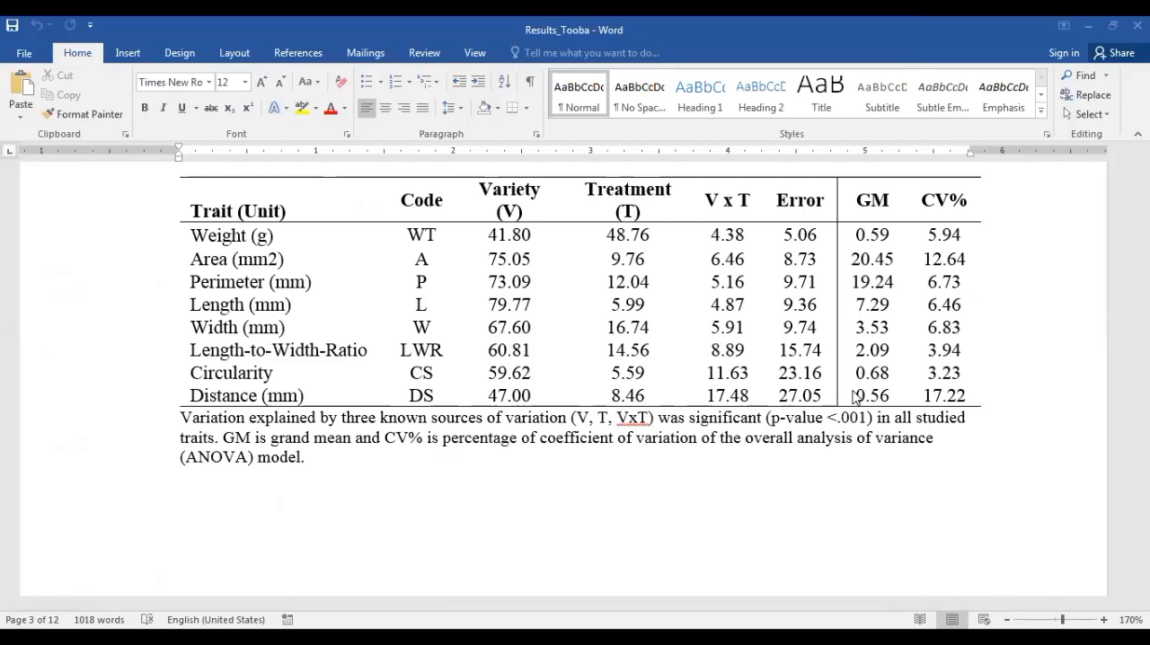
Switch to the results document in Word and examine its variation table and Table 1 of seed descriptive statistics
left_click(819, 482)
scroll(819, 482, "down", 5)
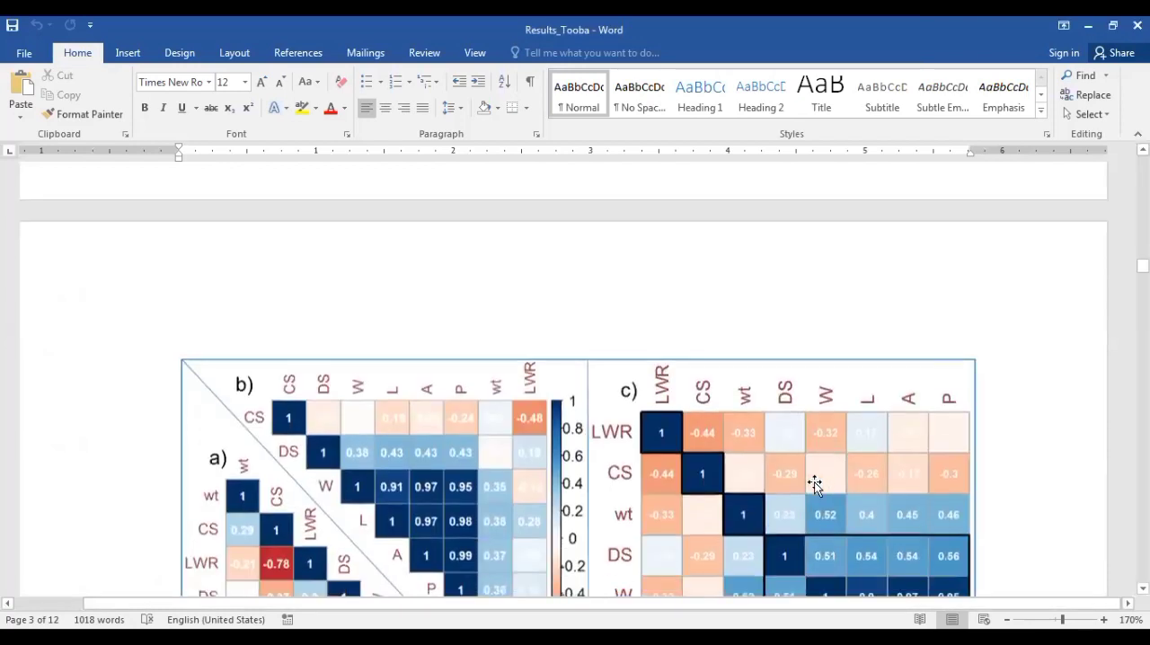
scroll(815, 483, "up", 8)
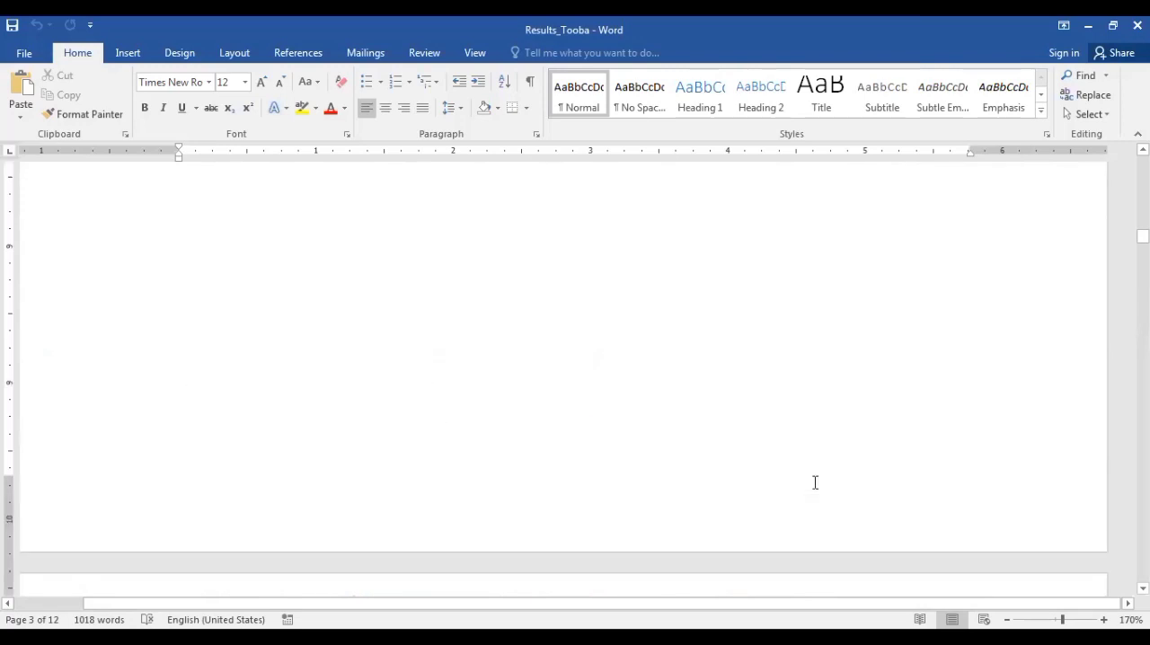
scroll(815, 482, "down", 1)
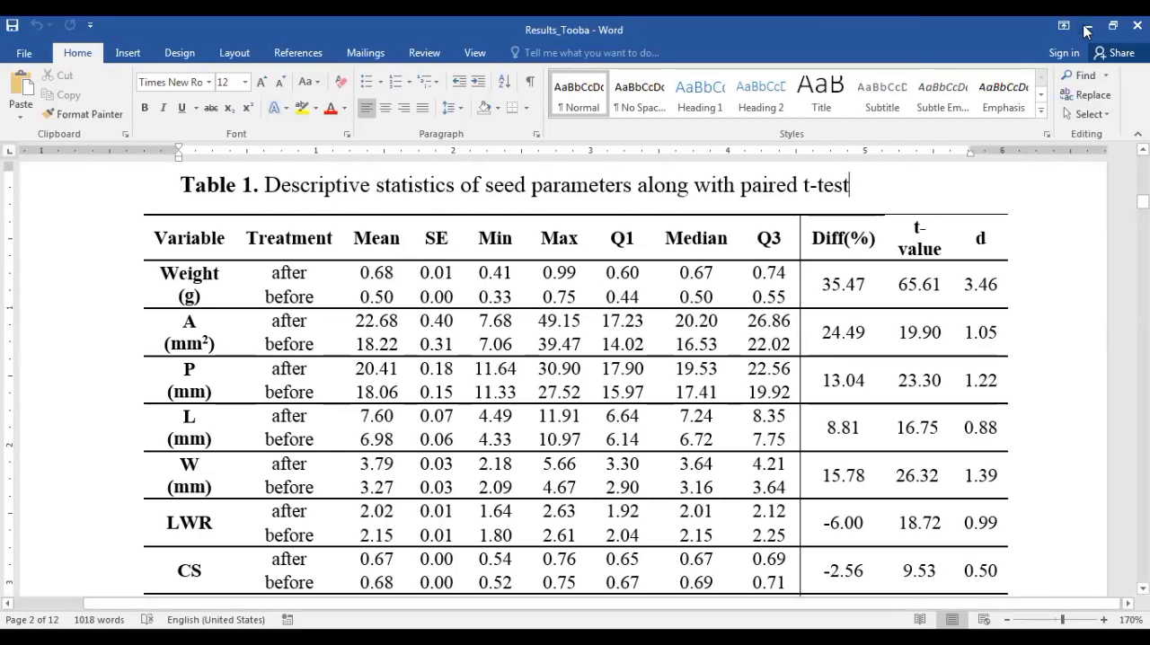
Return to the data sheet in Statistix and open the General AOV/AOCV analysis of variance setup
left_click(1087, 32)
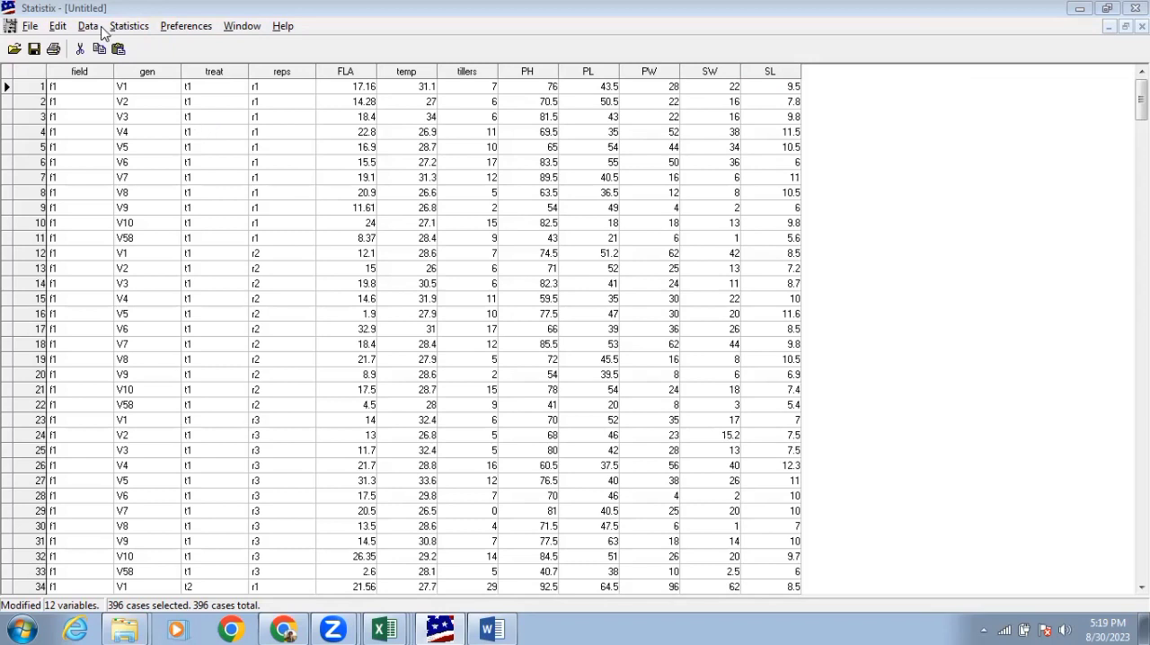
left_click(127, 27)
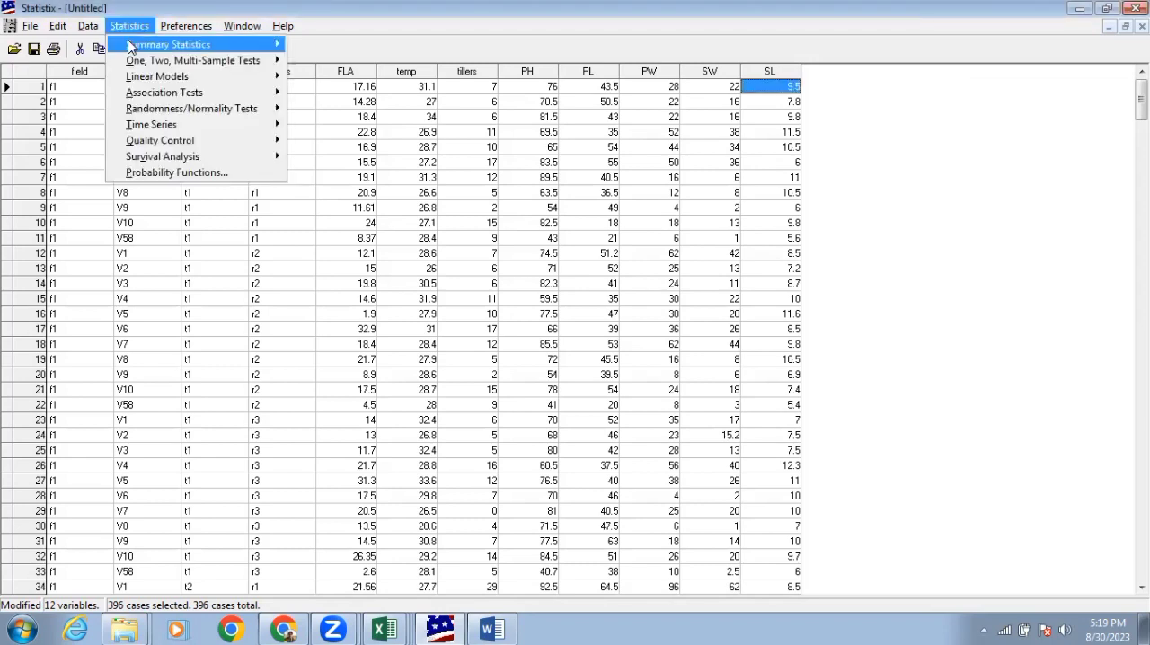
mouse_move(173, 81)
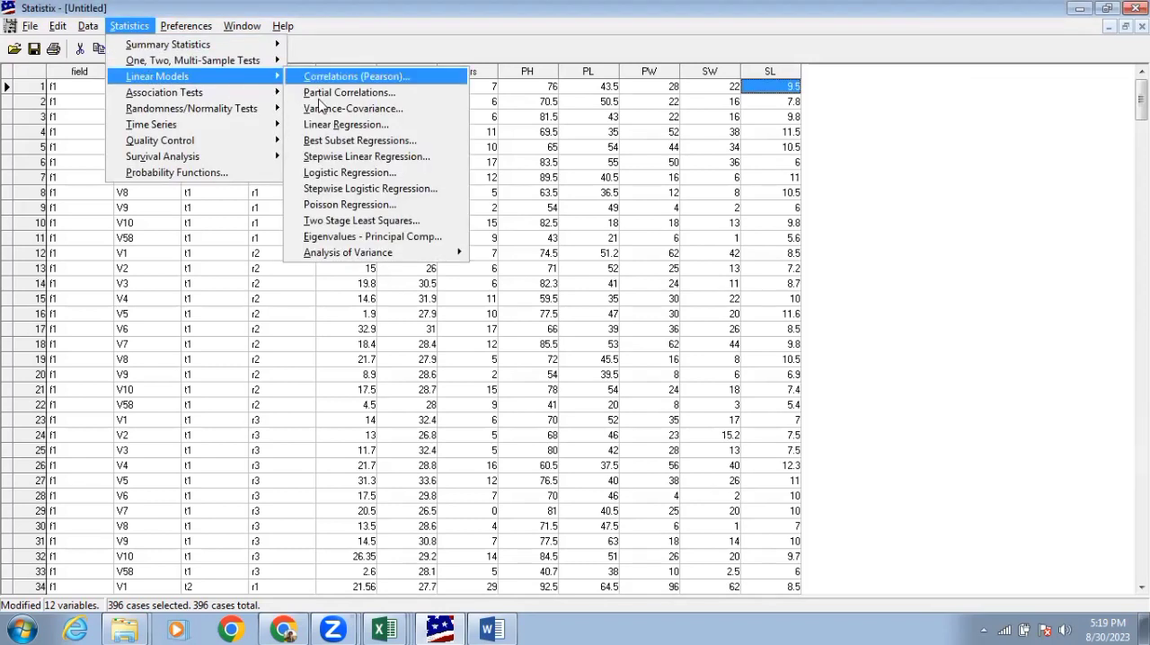
mouse_move(404, 253)
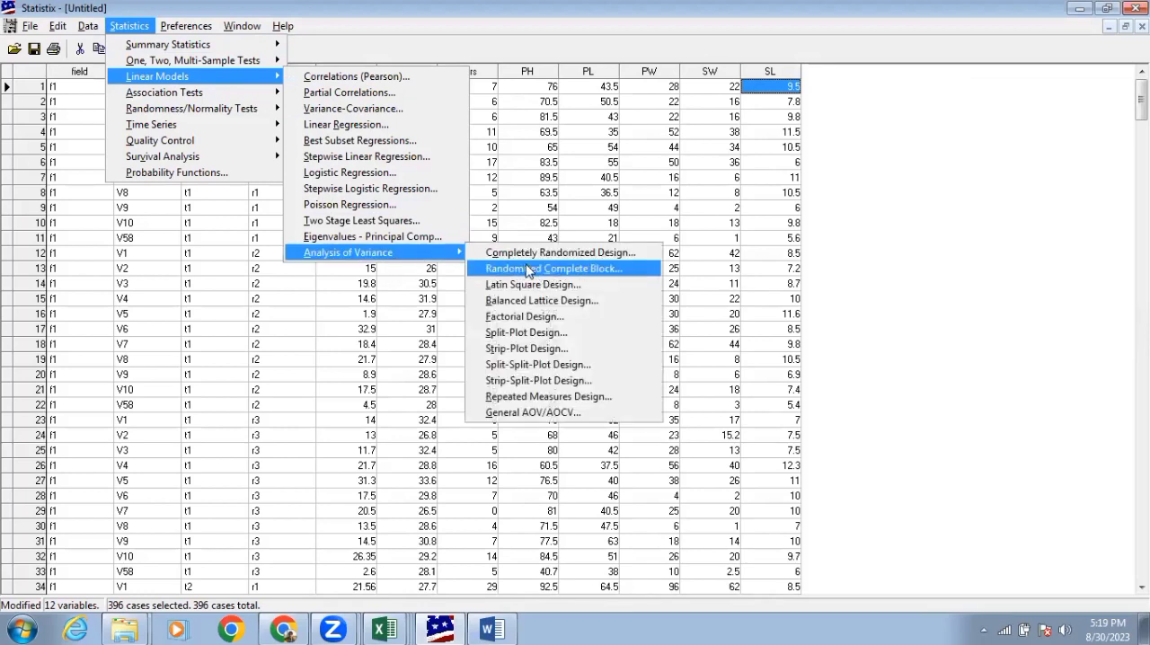
left_click(550, 420)
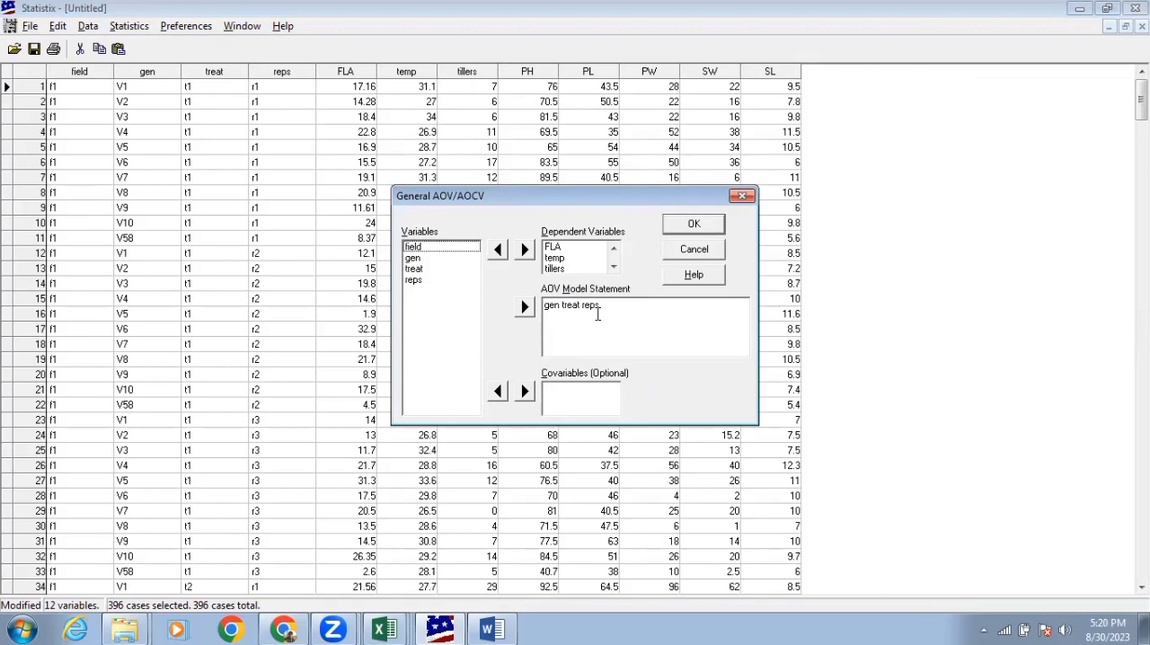
left_click(429, 256)
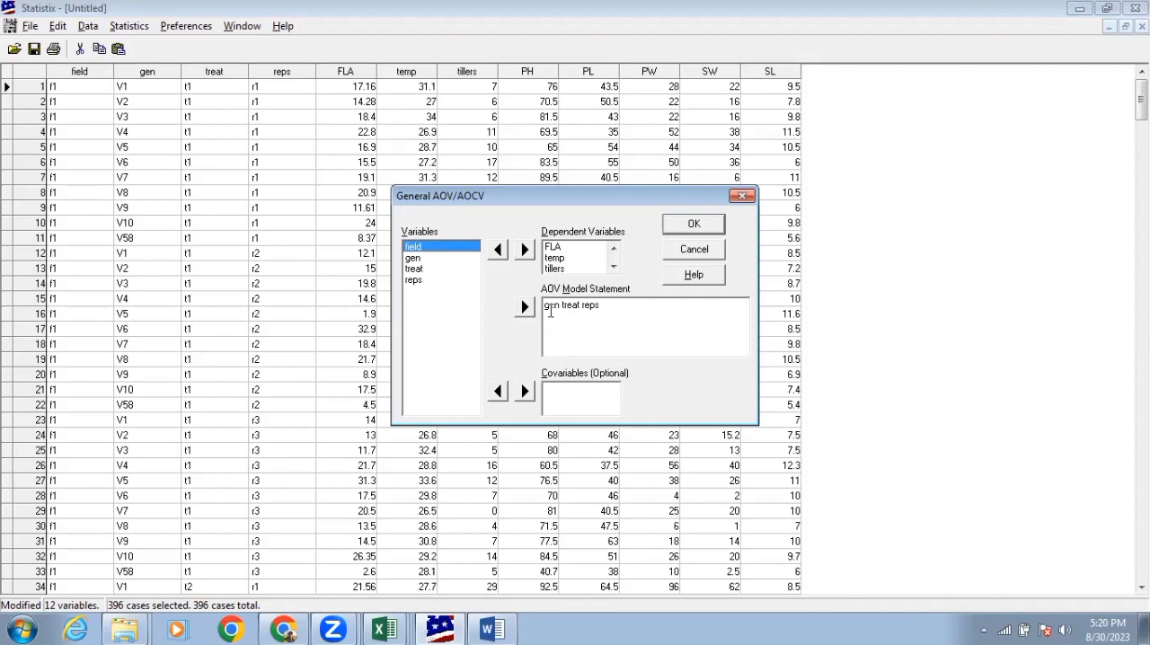
Reorder the AOV model statement so that reps comes first, giving reps gen treat
left_click(601, 308)
key("BackSpace")
key("BackSpace")
key("BackSpace")
key("BackSpace")
key("BackSpace")
left_click(434, 281)
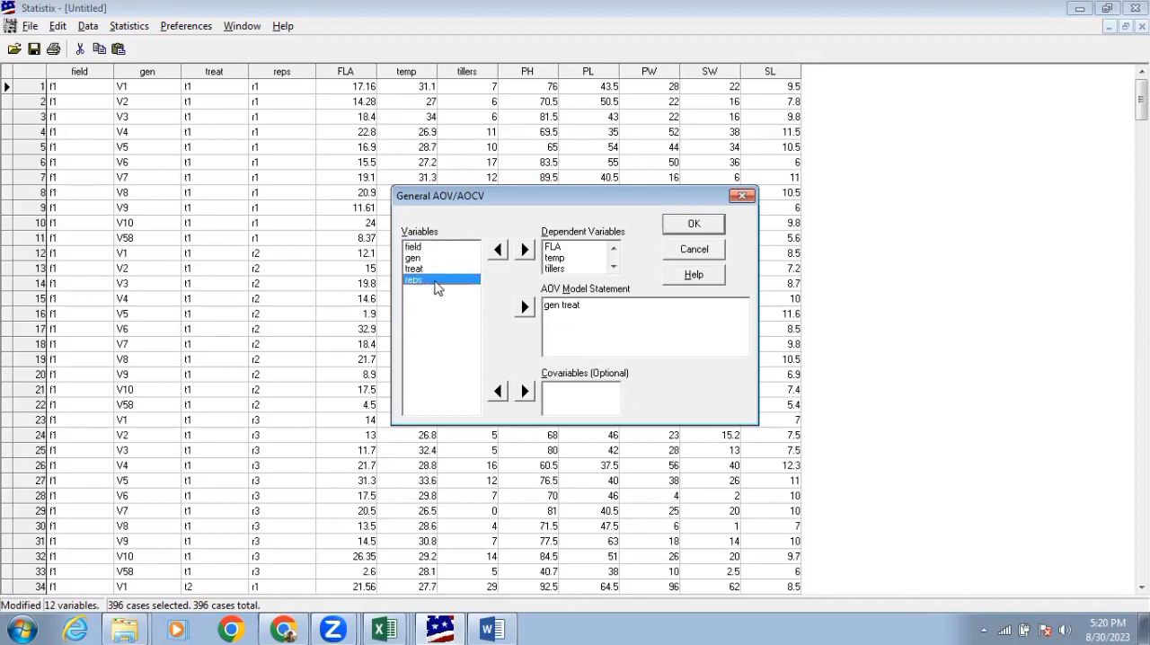
left_click(525, 307)
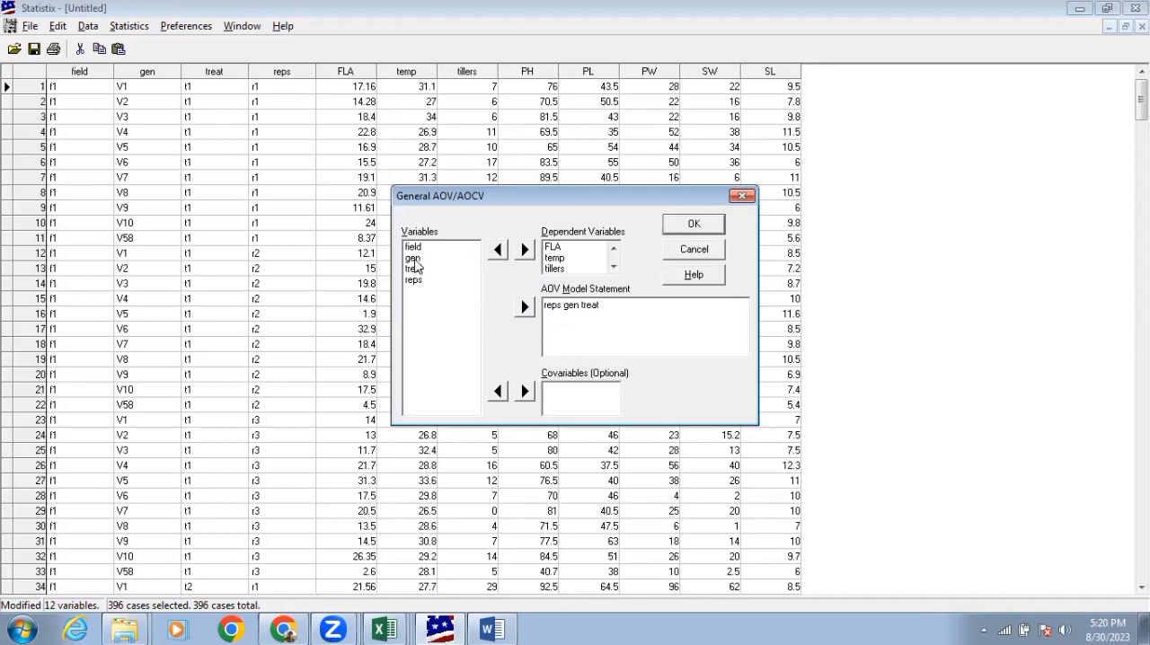
Add the gen*treat interaction to the AOV model statement and run the analysis of variance
left_click(413, 259)
left_click(524, 309)
type("*")
left_click(414, 269)
left_click(524, 308)
left_click(677, 224)
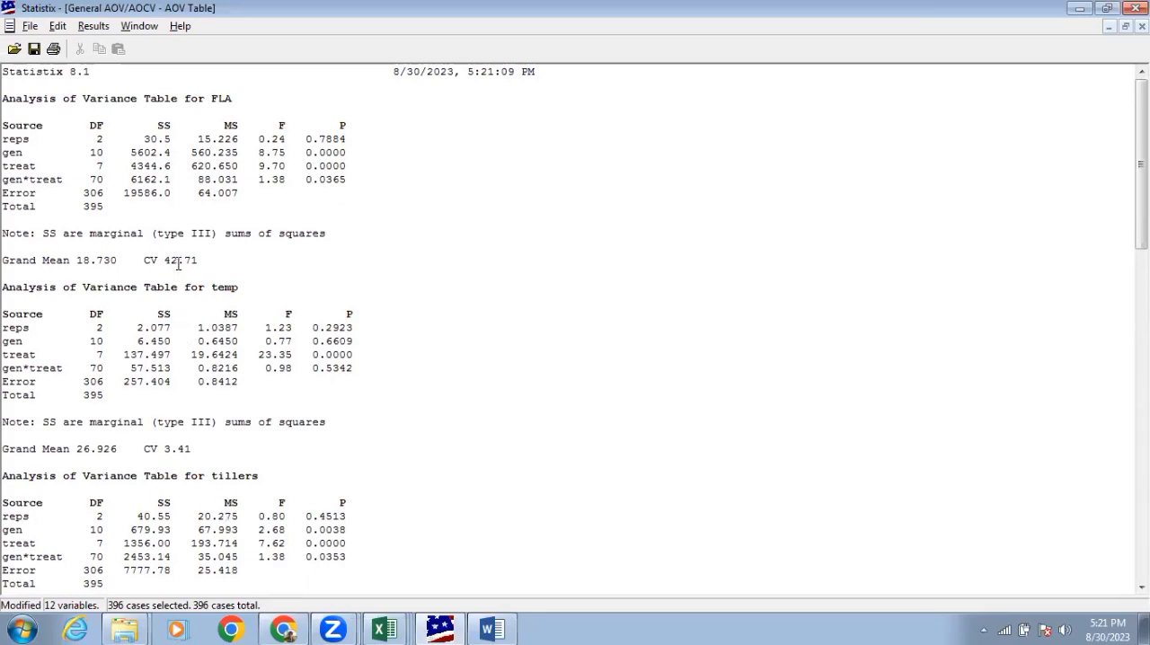
Examine the analysis of variance tables for all traits, including the CV values and the available follow-up results
left_click_drag(178, 261, 165, 262)
left_click(202, 440)
scroll(205, 476, "down", 6)
scroll(205, 476, "down", 15)
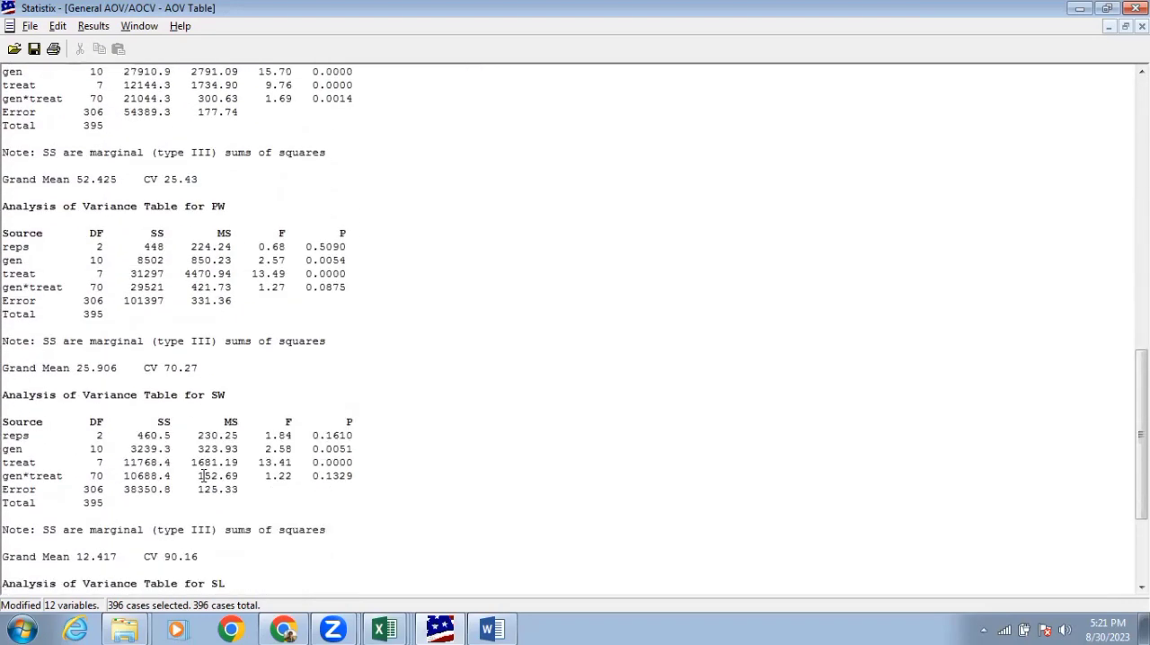
scroll(204, 476, "down", 5)
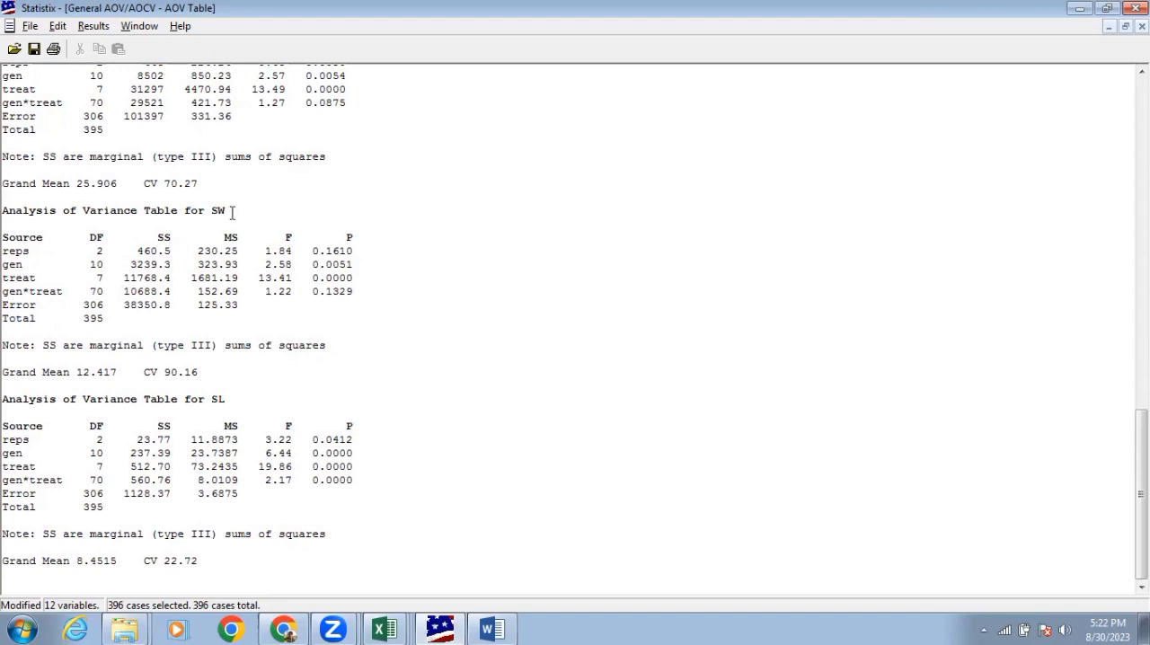
left_click(93, 29)
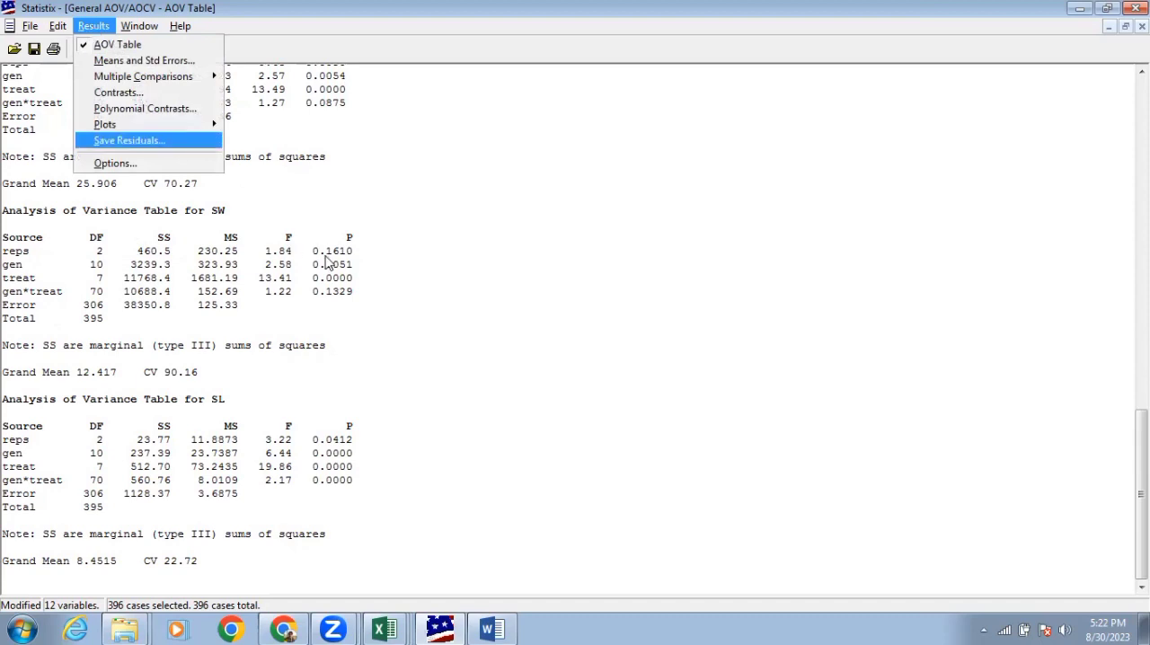
left_click(402, 256)
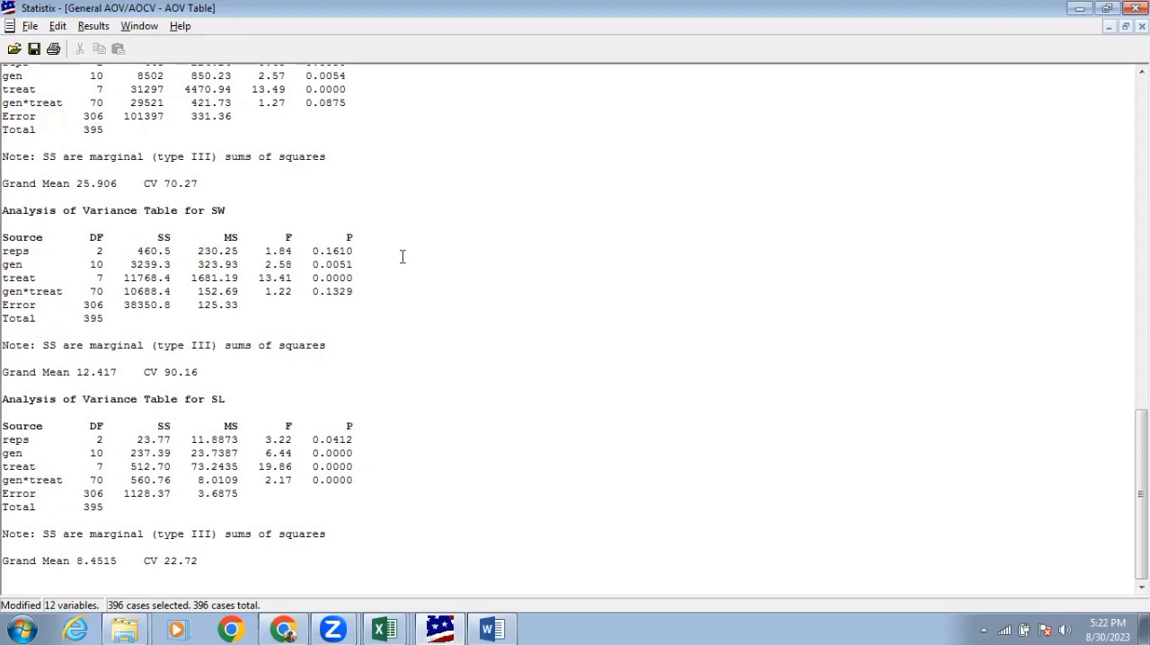
scroll(402, 257, "up", 20)
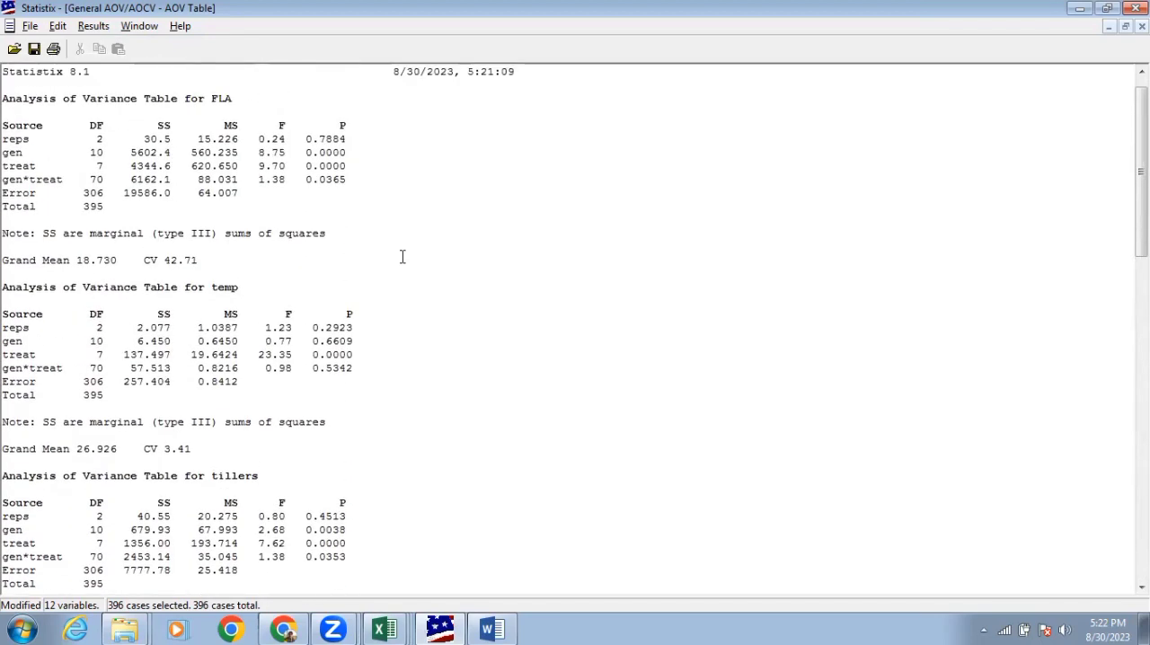
Open the all-pairwise comparisons setup for the AOV and select treat as a term for mean comparison
left_click(90, 28)
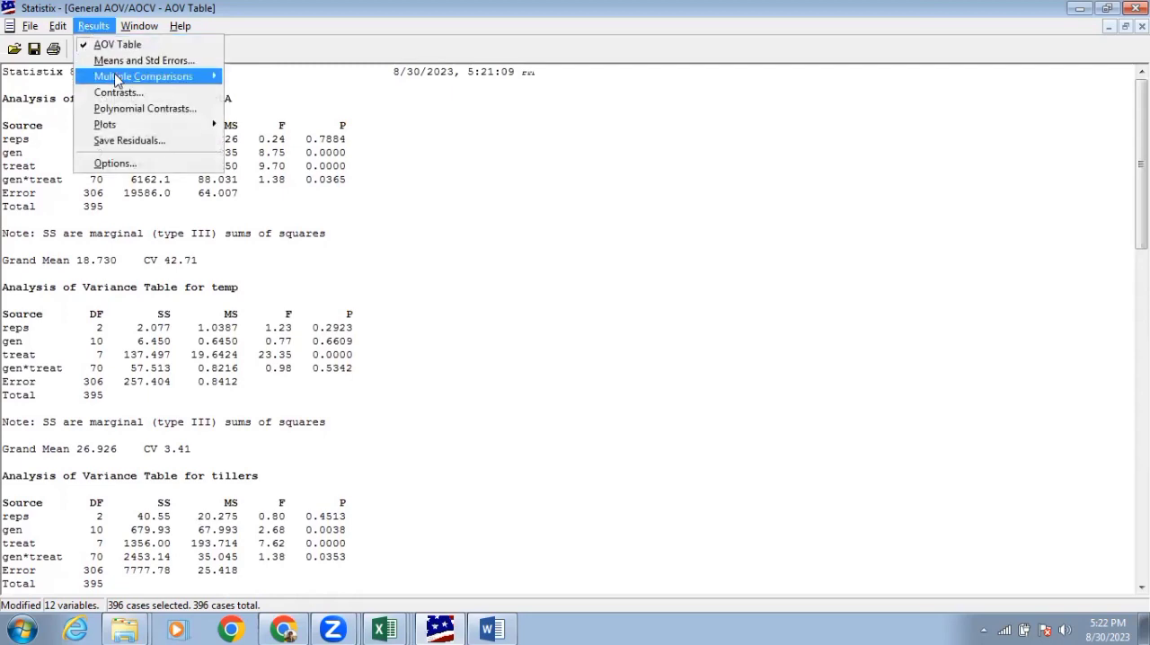
mouse_move(151, 84)
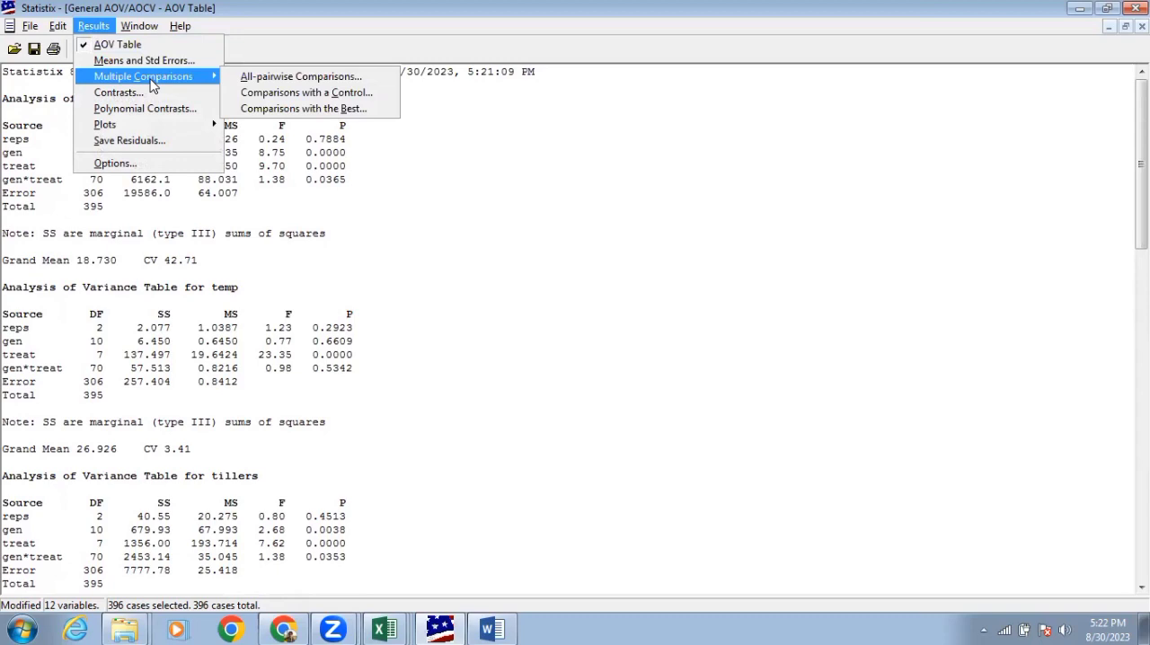
left_click(266, 80)
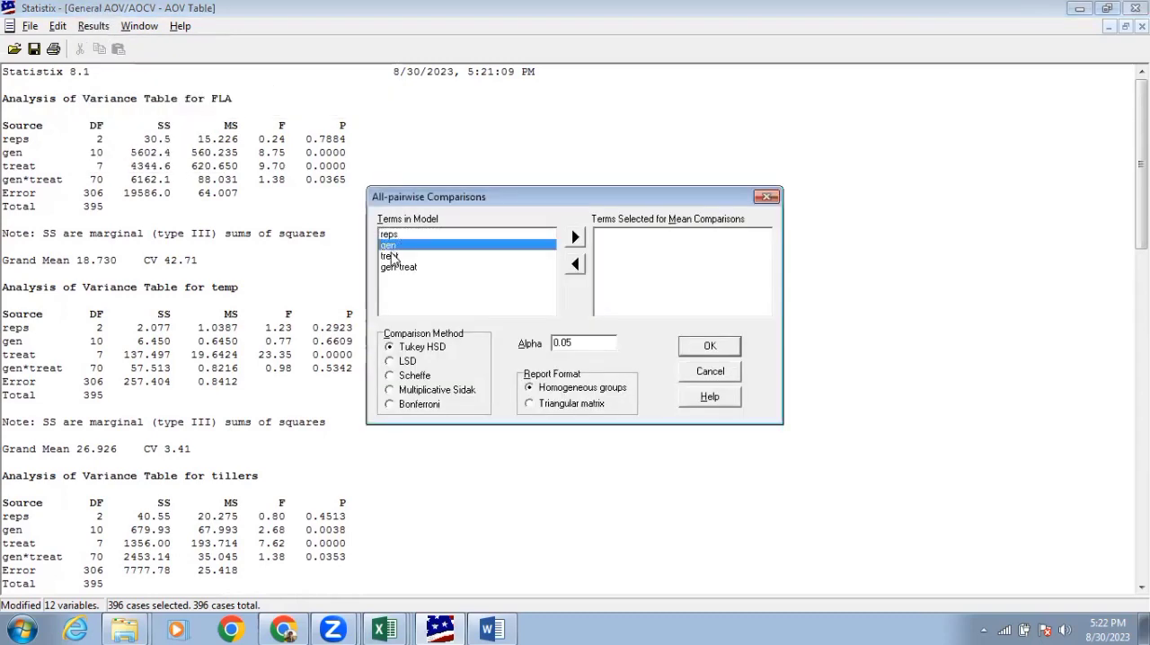
left_click(393, 257)
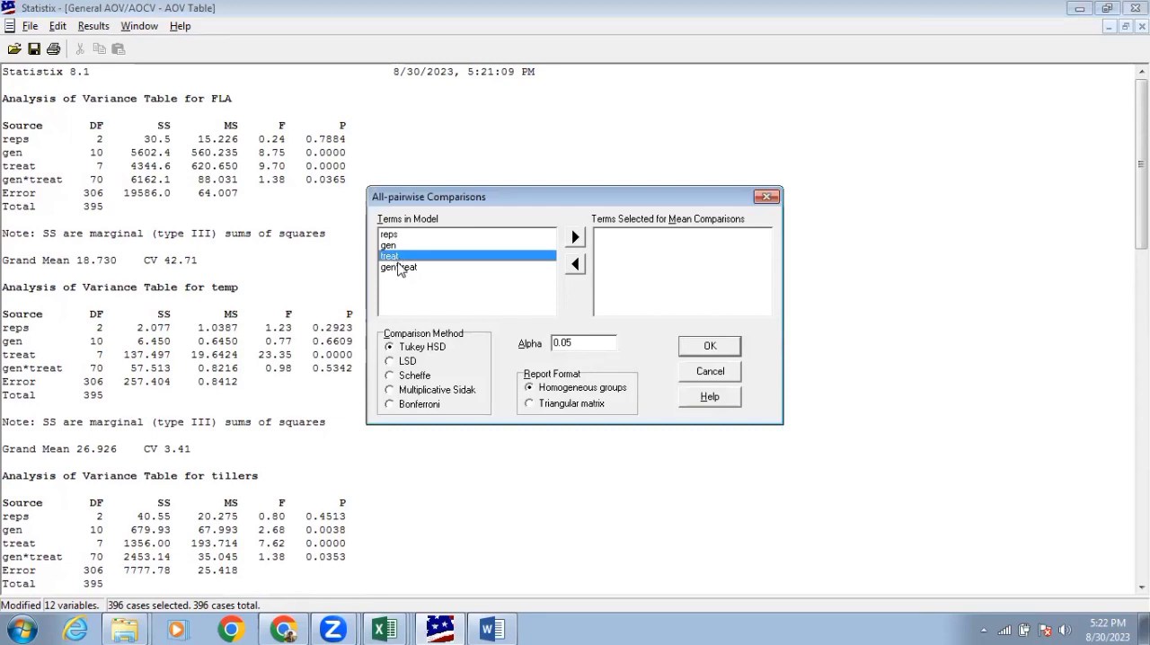
left_click(393, 248)
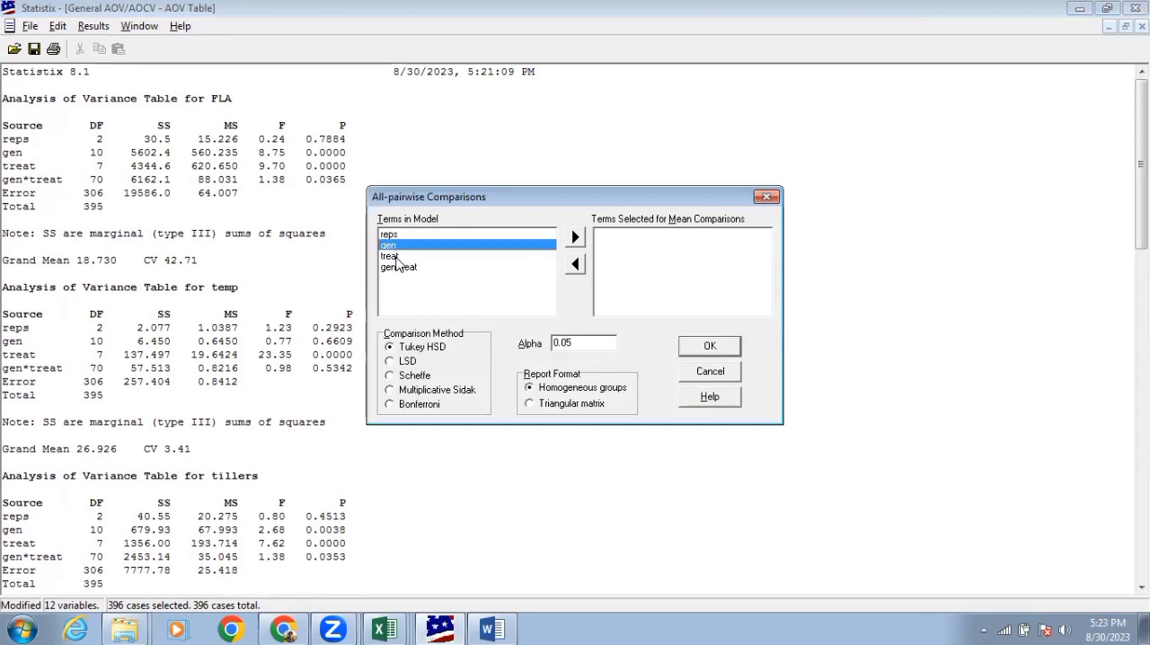
left_click(396, 257)
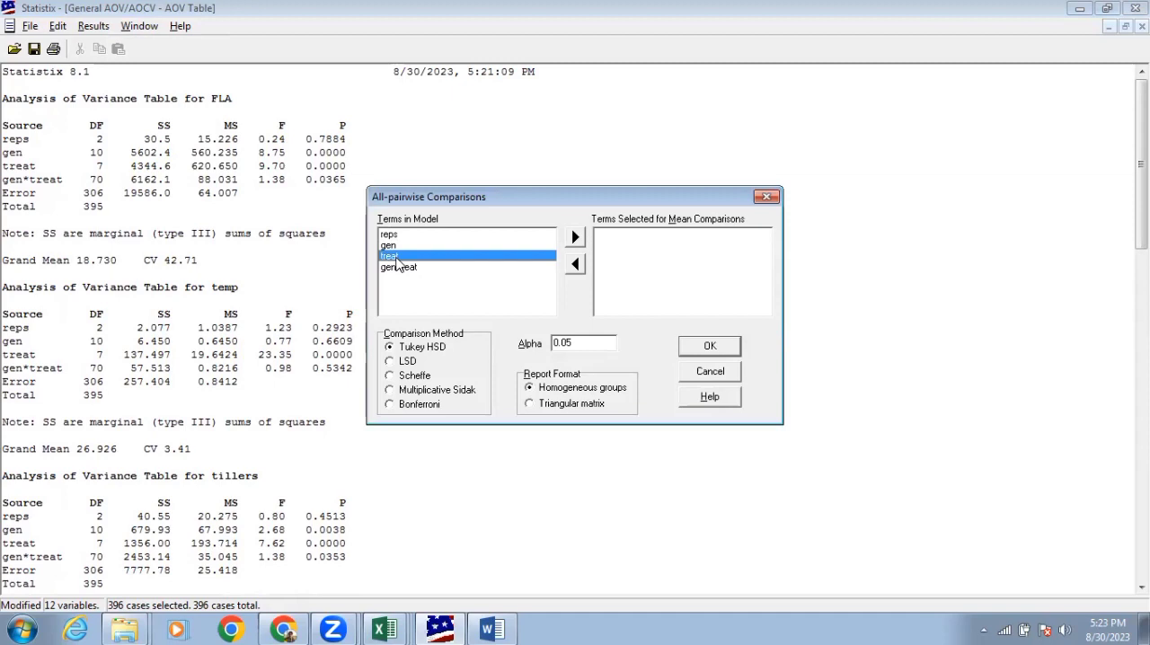
left_click(575, 237)
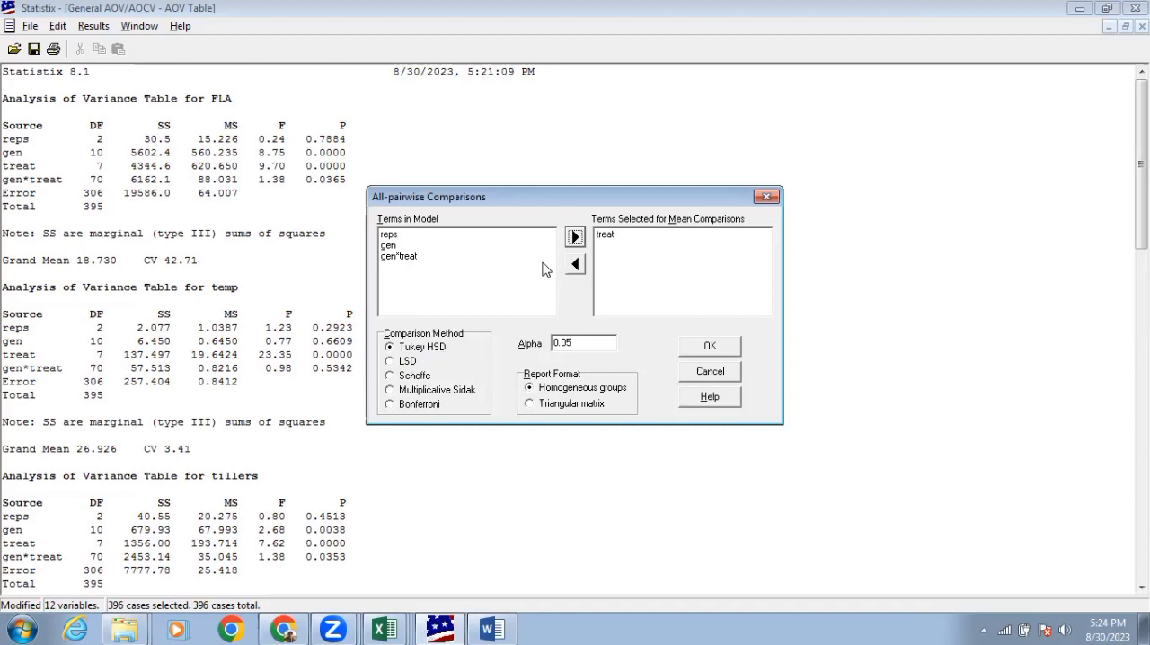
Add gen and gen*treat to the comparison terms and run Tukey HSD at alpha 0.05 with homogeneous groups
left_click(406, 259)
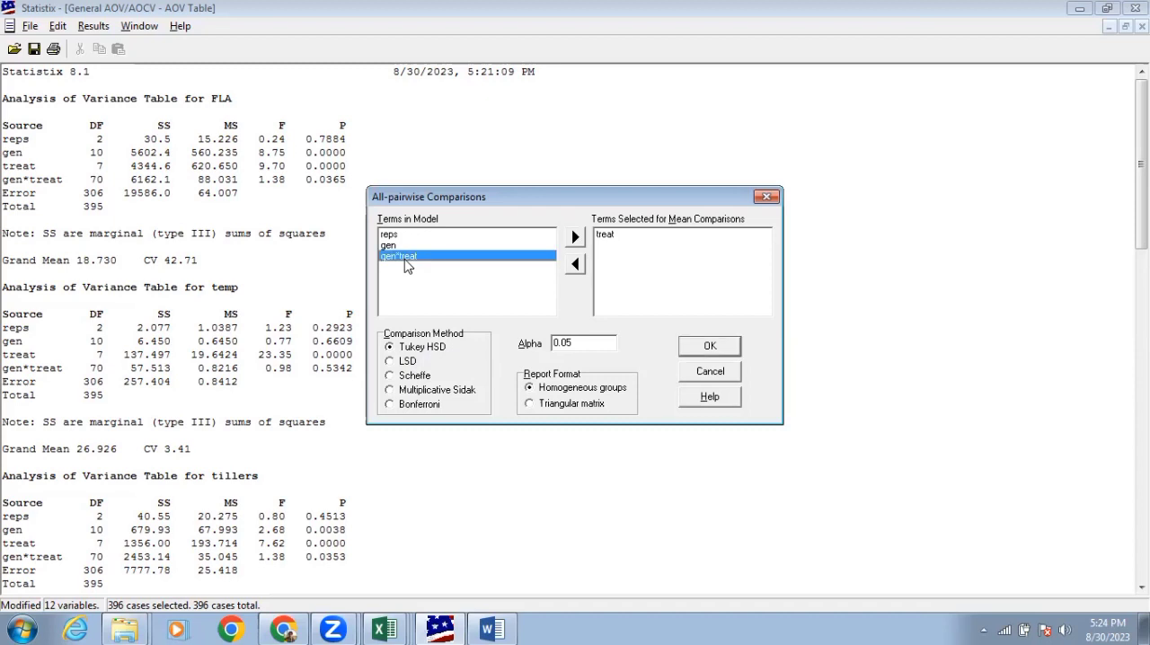
left_click(404, 248, "ctrl")
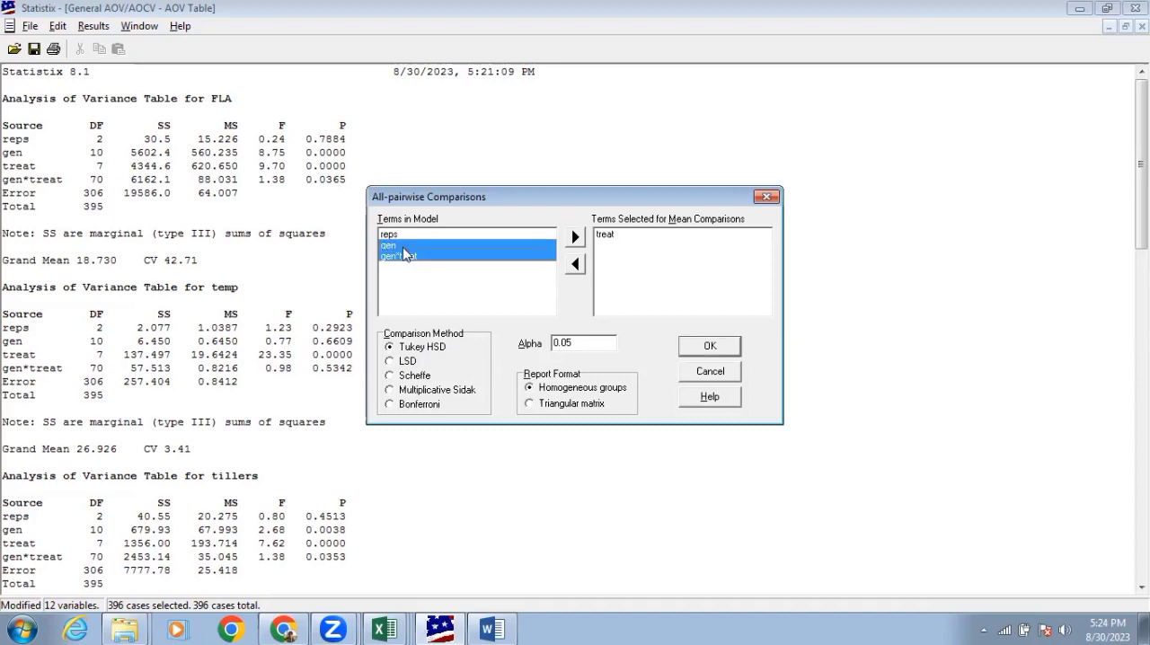
left_click(575, 238)
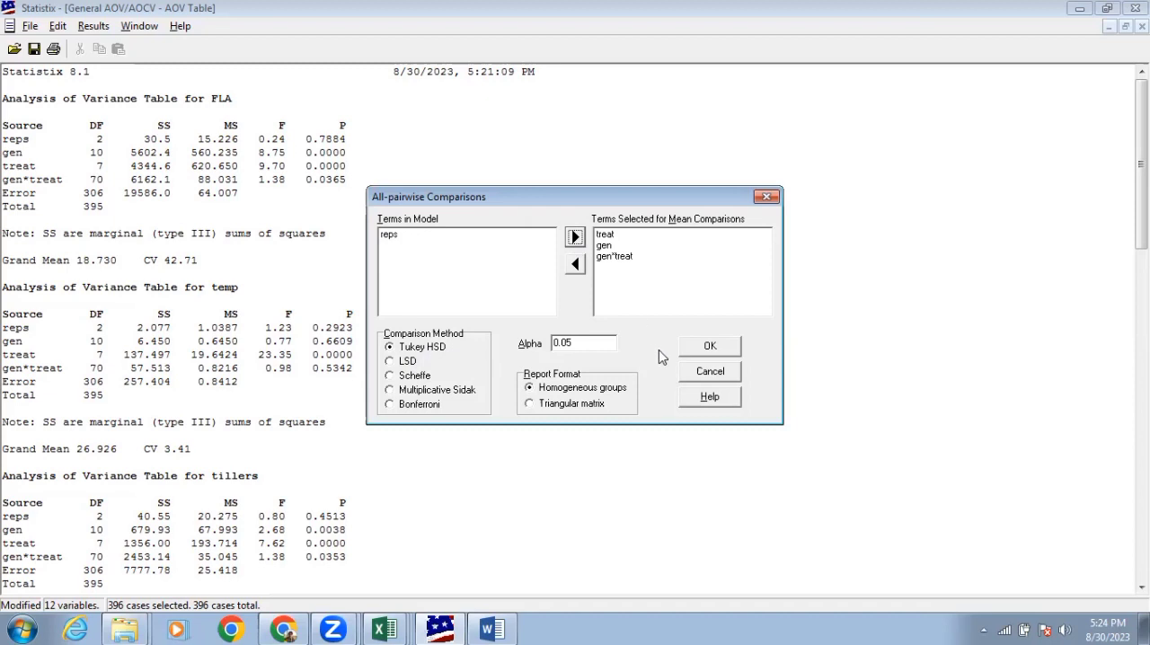
left_click(686, 351)
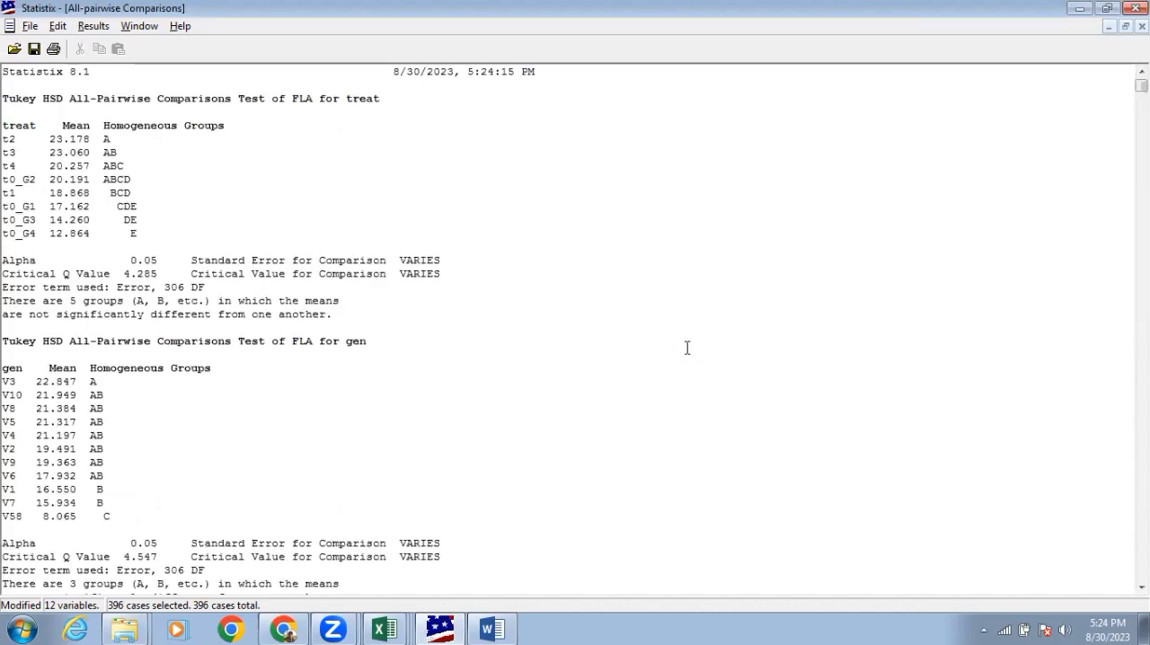
Examine the Tukey HSD comparisons for treat, gen and the gen*treat combinations, and close the report
scroll(469, 213, "down", 20)
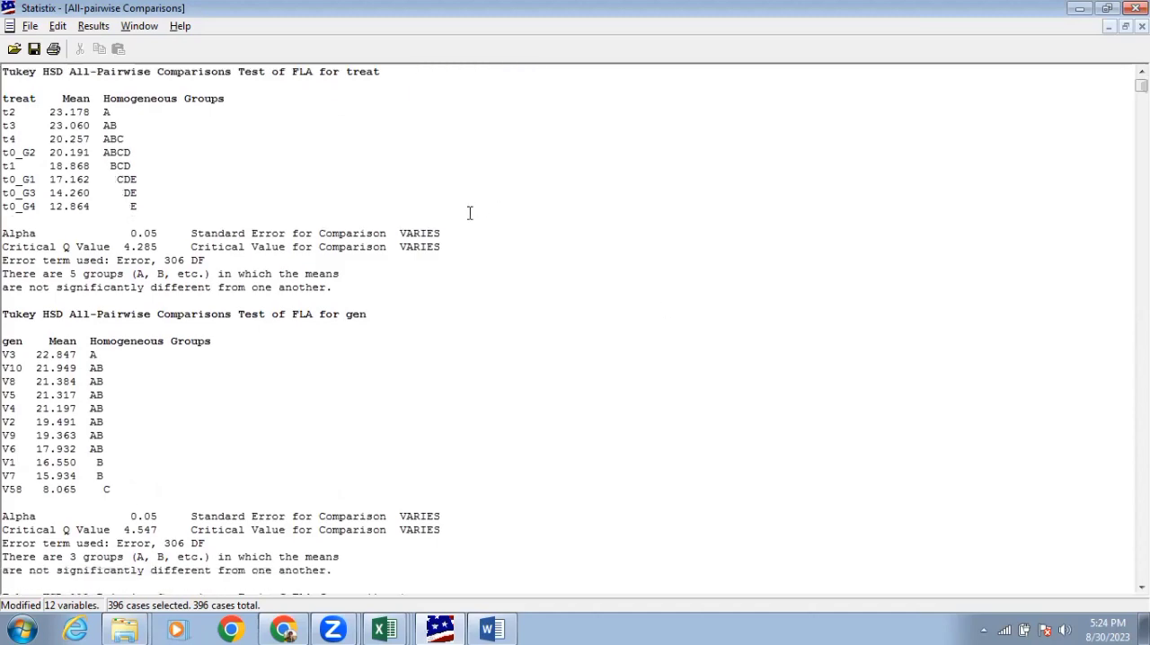
scroll(470, 213, "down", 20)
scroll(470, 213, "up", 5)
scroll(470, 213, "down", 15)
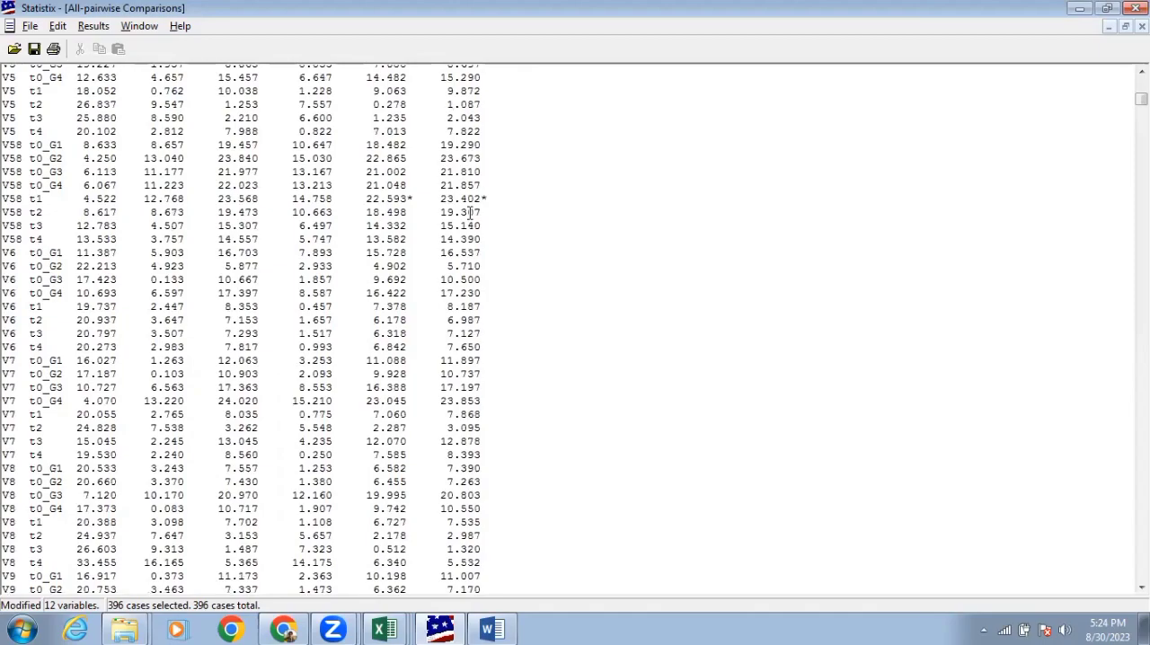
scroll(470, 213, "down", 18)
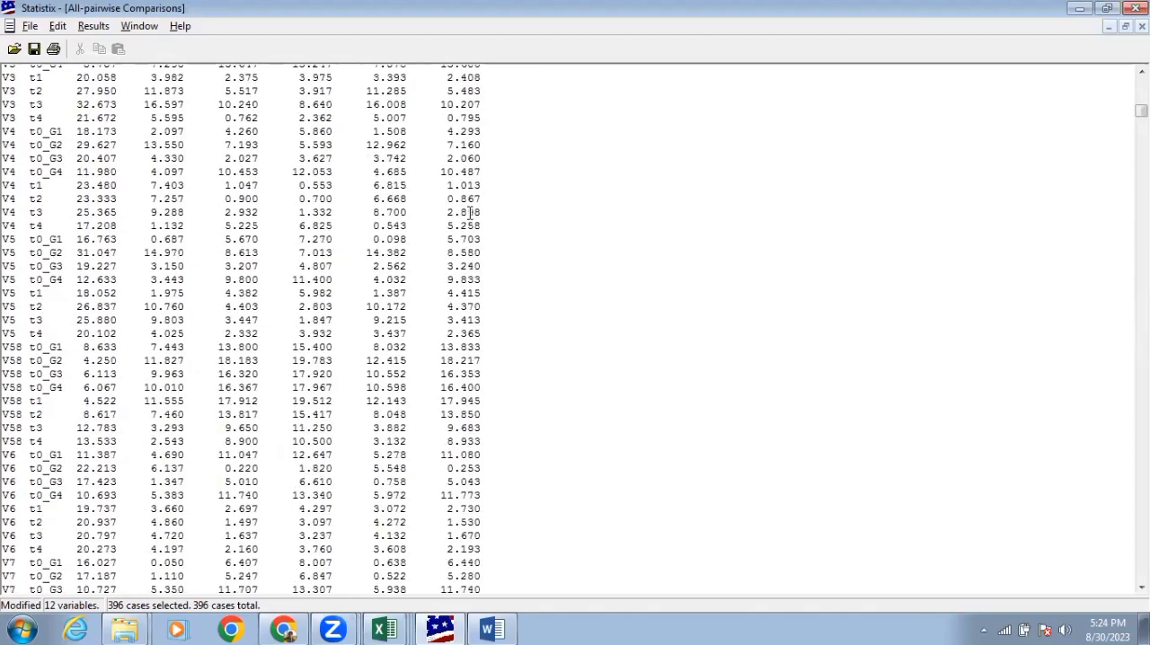
scroll(470, 213, "up", 20)
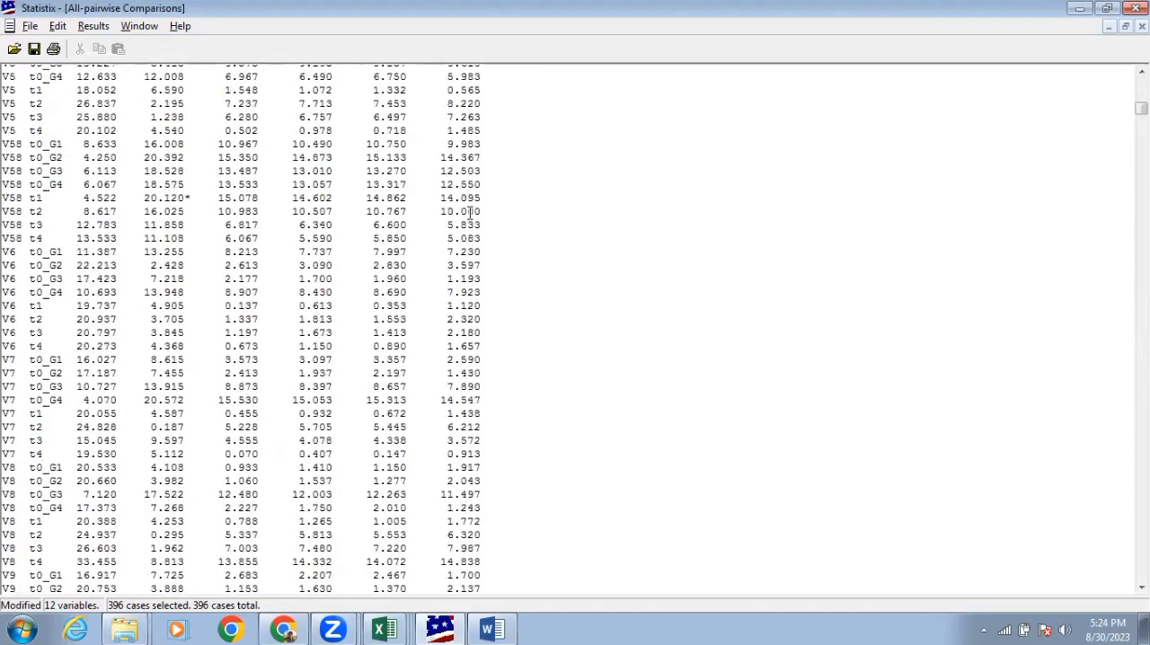
scroll(469, 212, "up", 20)
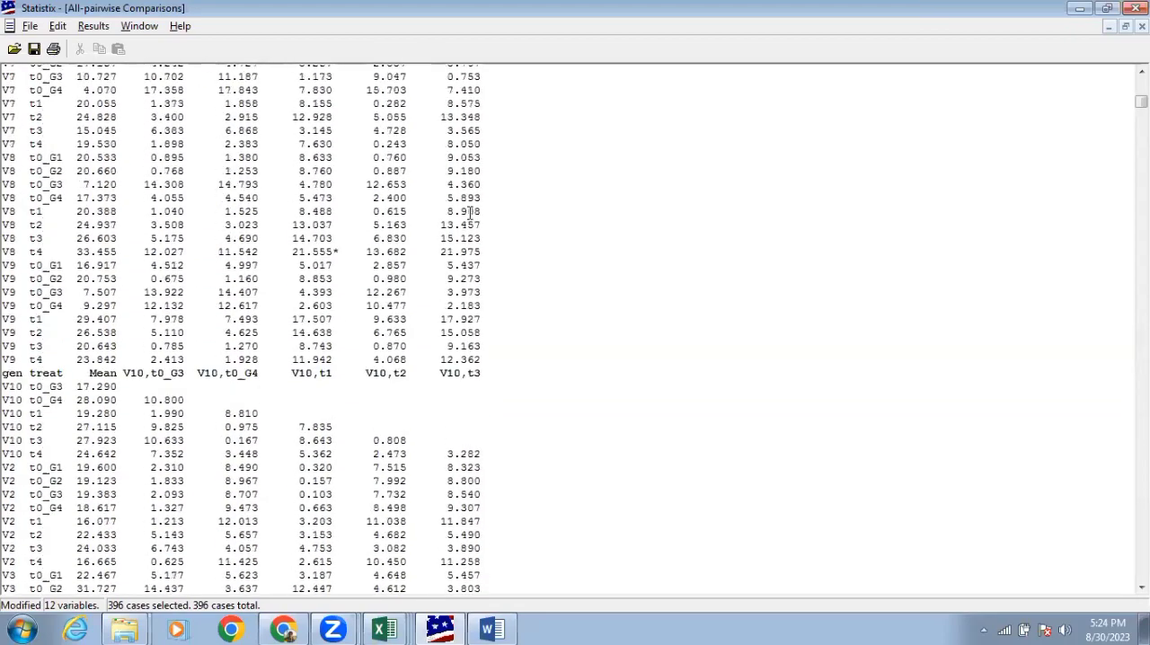
scroll(470, 213, "up", 20)
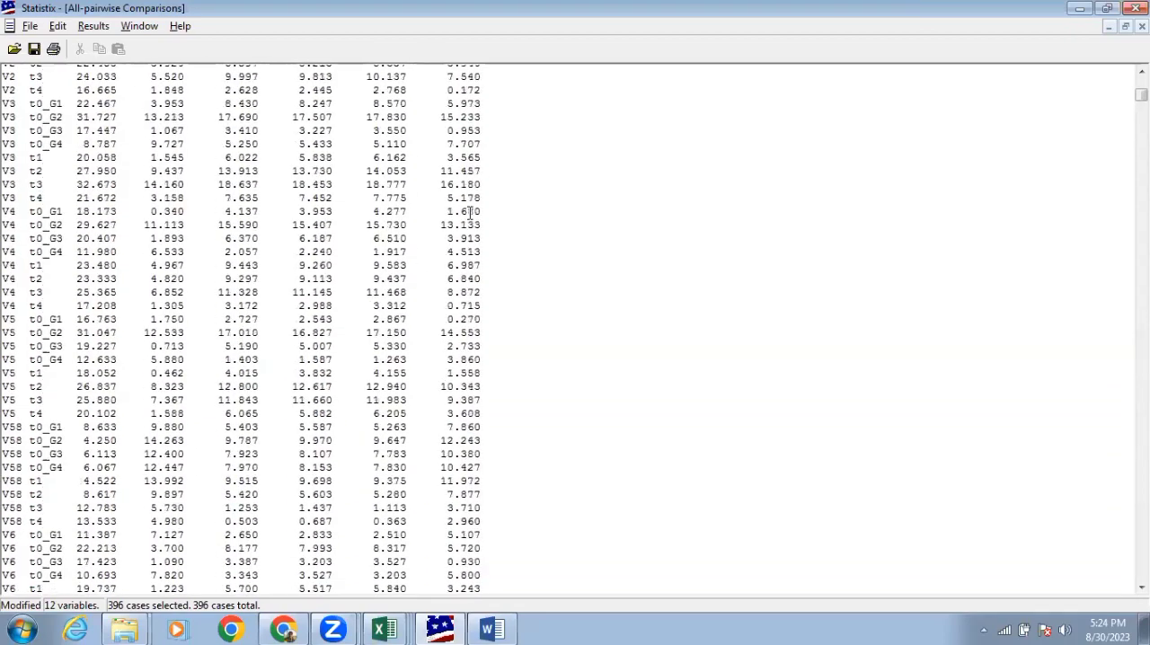
scroll(470, 213, "up", 2)
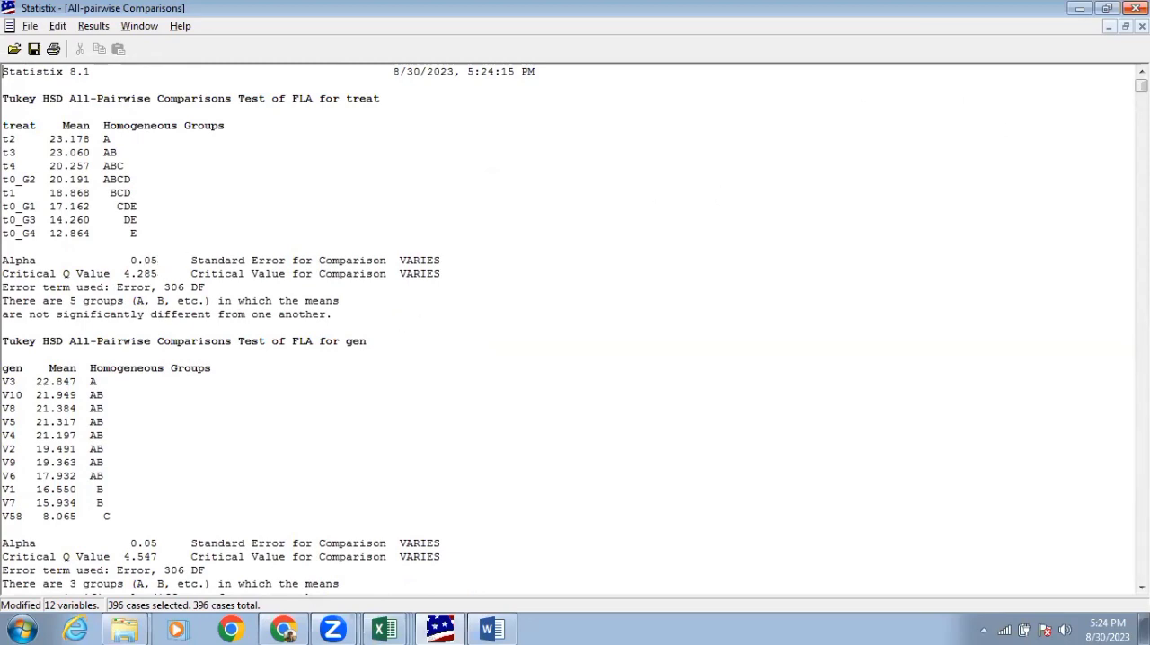
left_click(1142, 27)
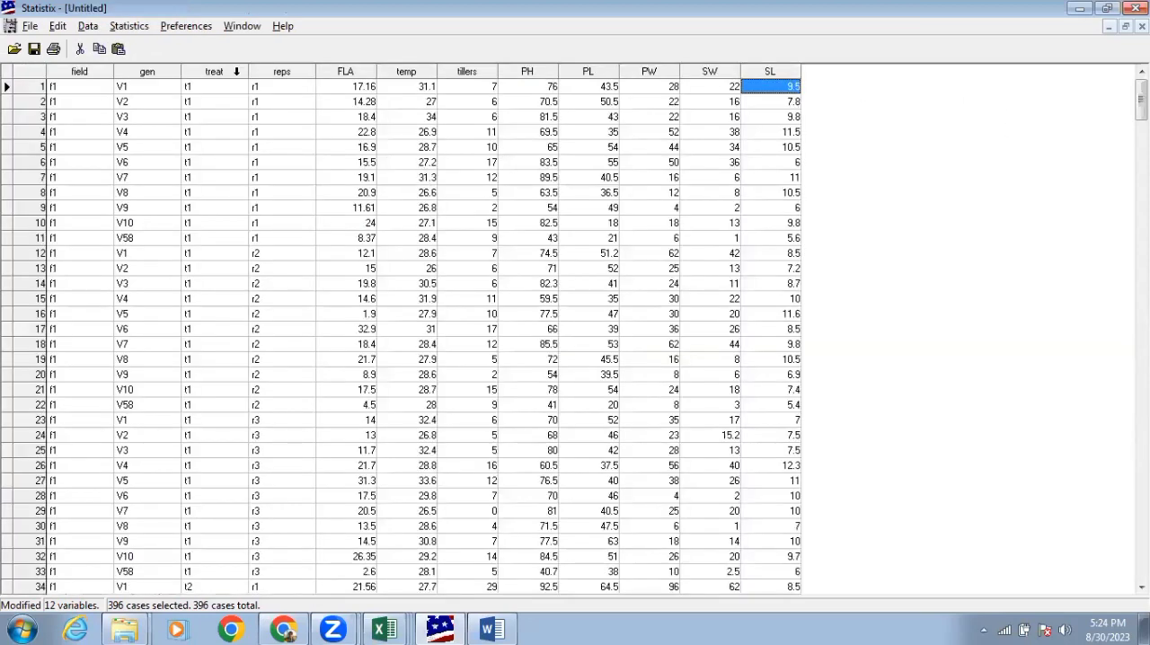
Rerun the General AOV/AOCV on the listed traits with the model reps gen treat gen*treat
left_click(130, 27)
mouse_move(223, 82)
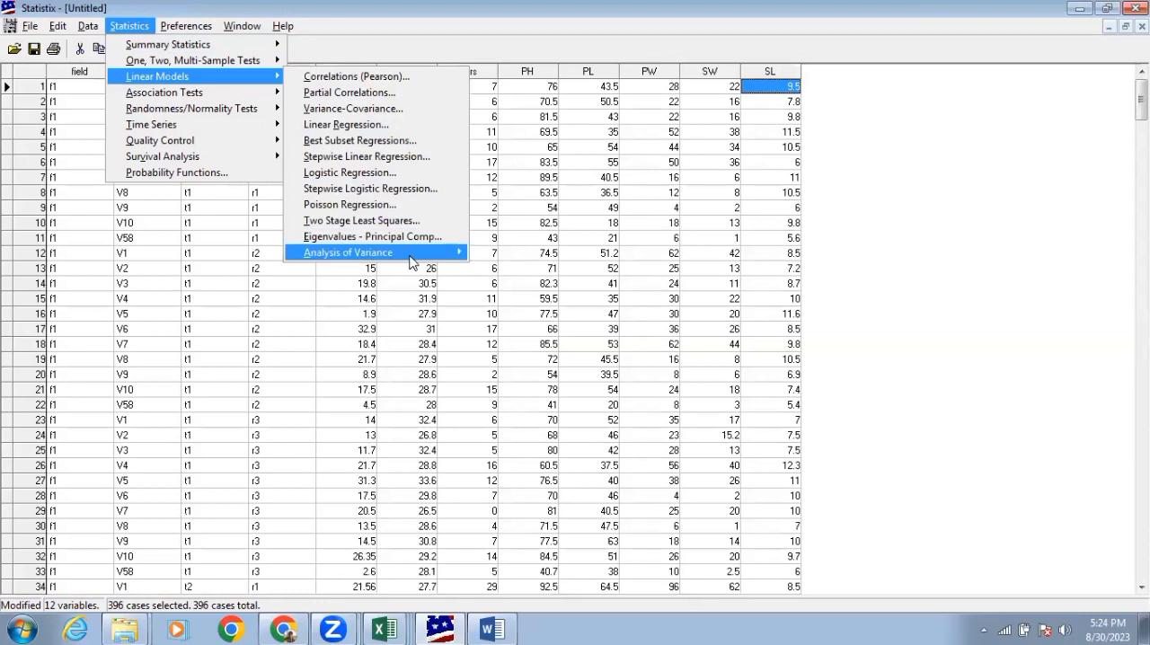
mouse_move(454, 259)
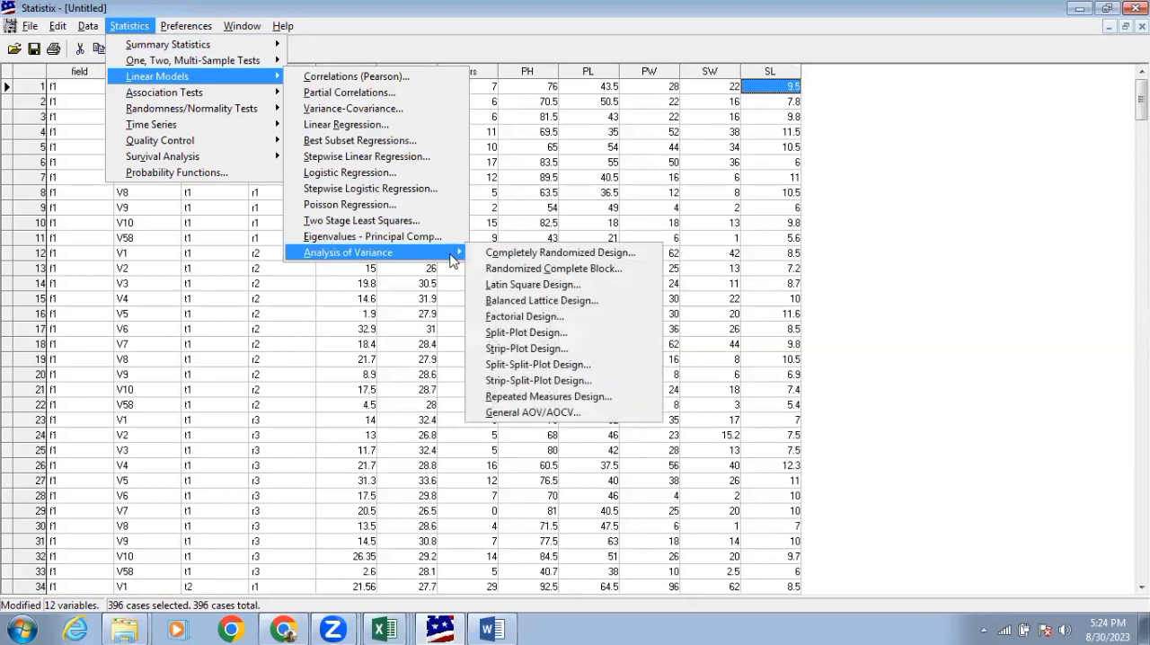
left_click(562, 414)
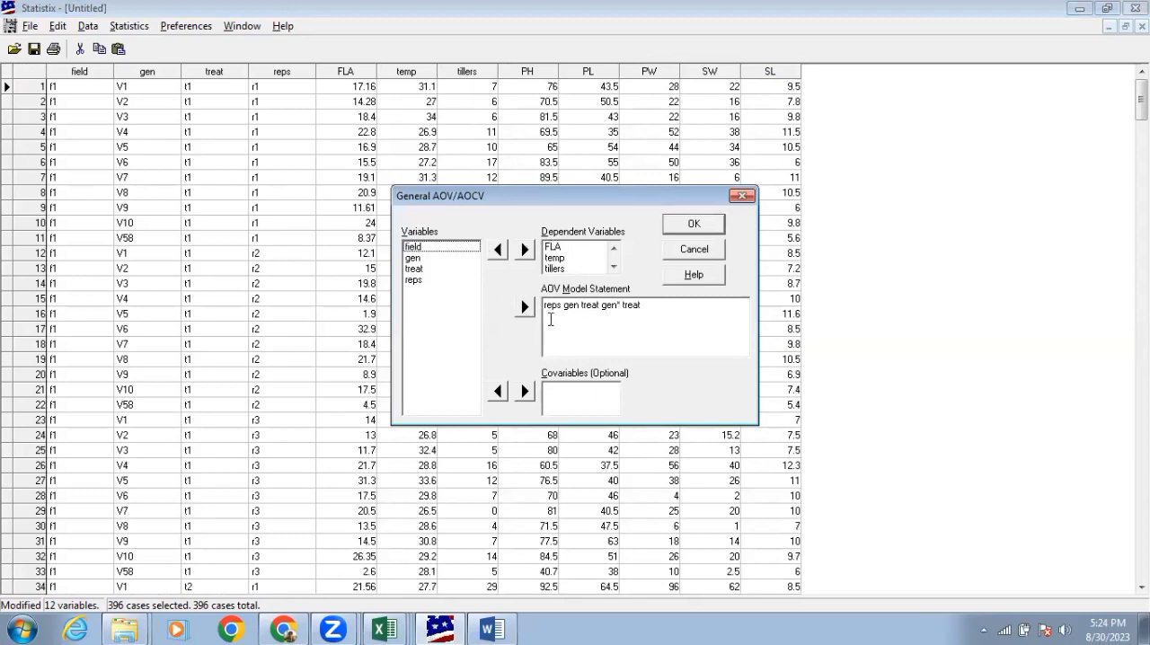
left_click(700, 225)
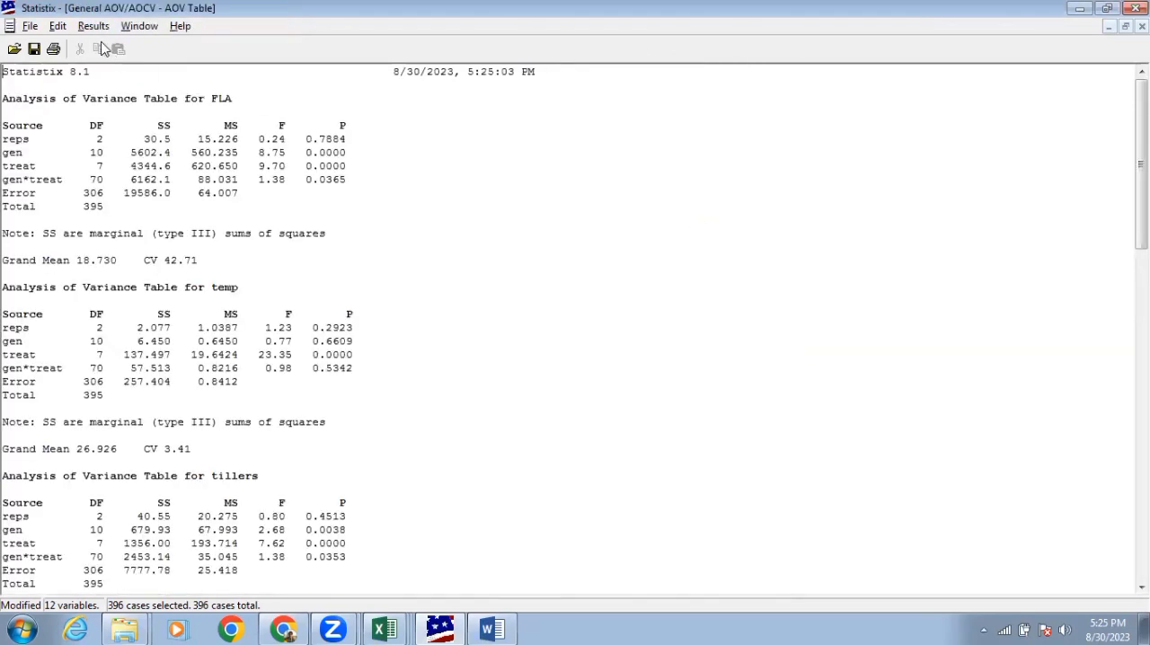
Remove gen*treat from the all-pairwise comparison terms and run Tukey HSD for treat and gen at alpha 0.05
left_click(94, 26)
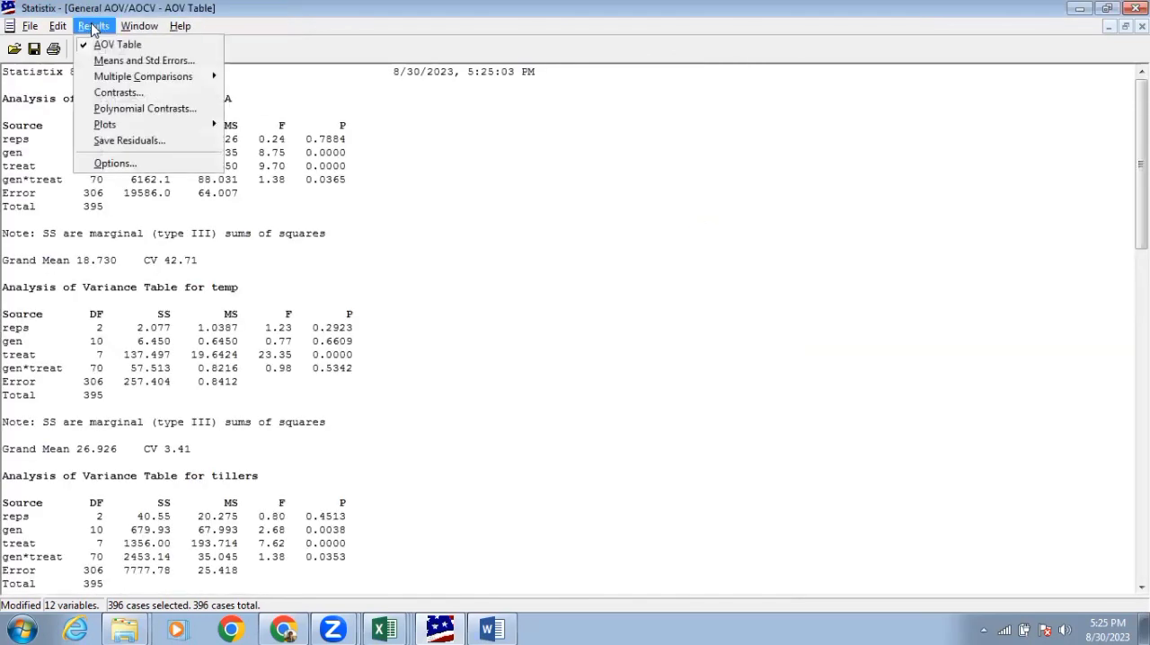
mouse_move(123, 85)
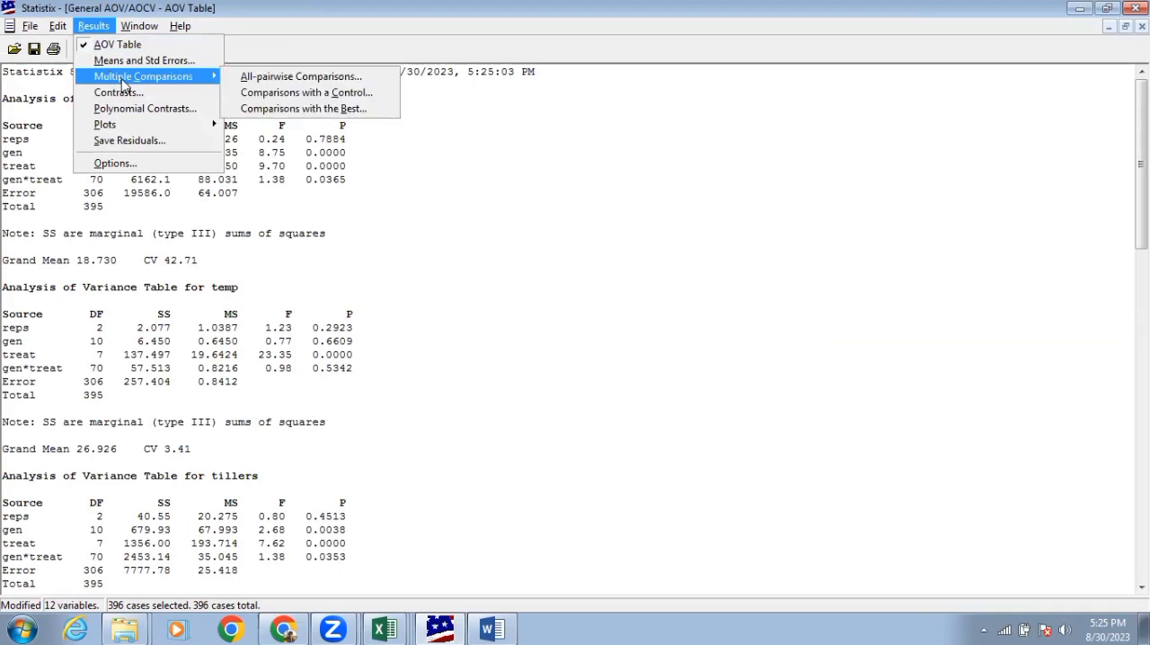
left_click(256, 86)
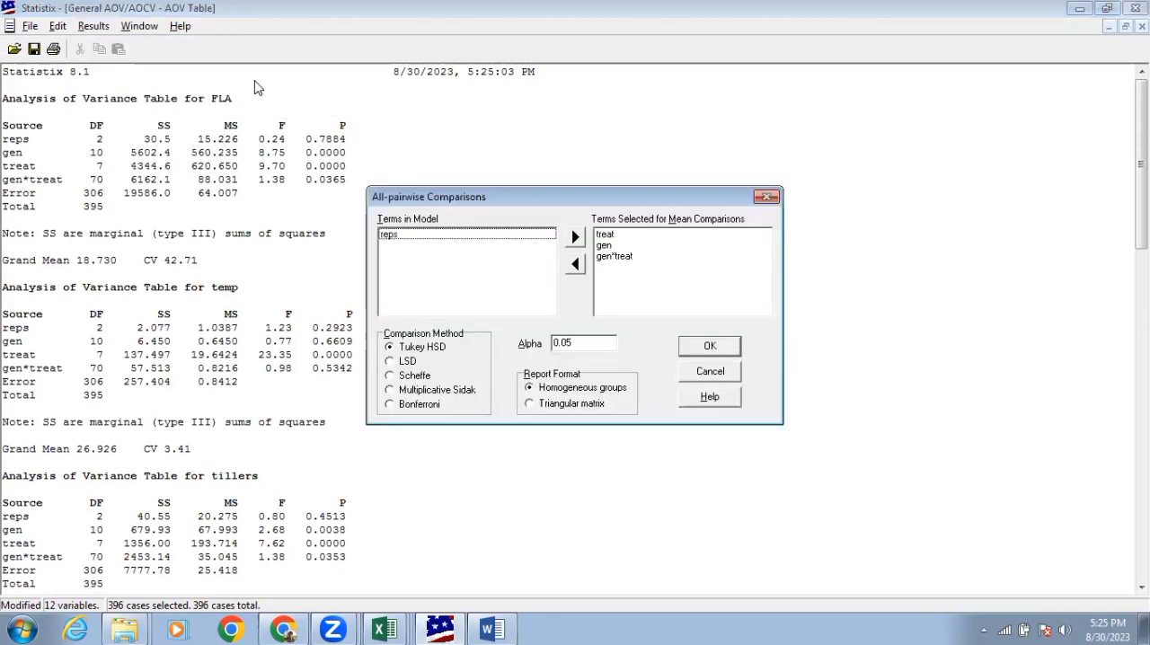
left_click(611, 256)
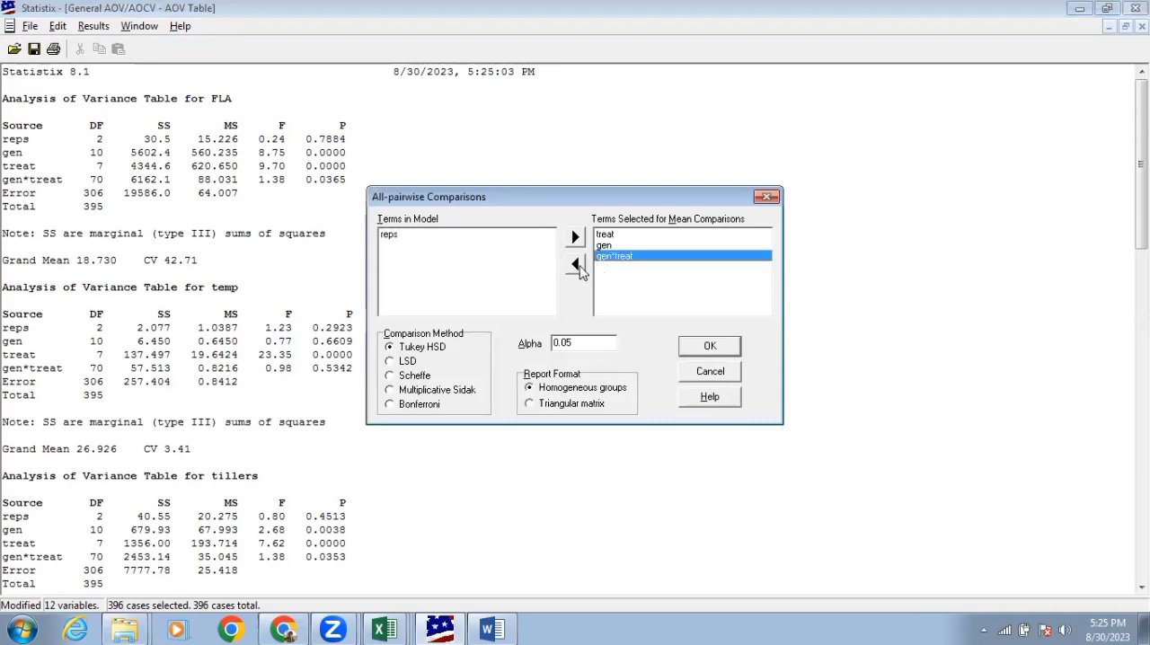
left_click(575, 264)
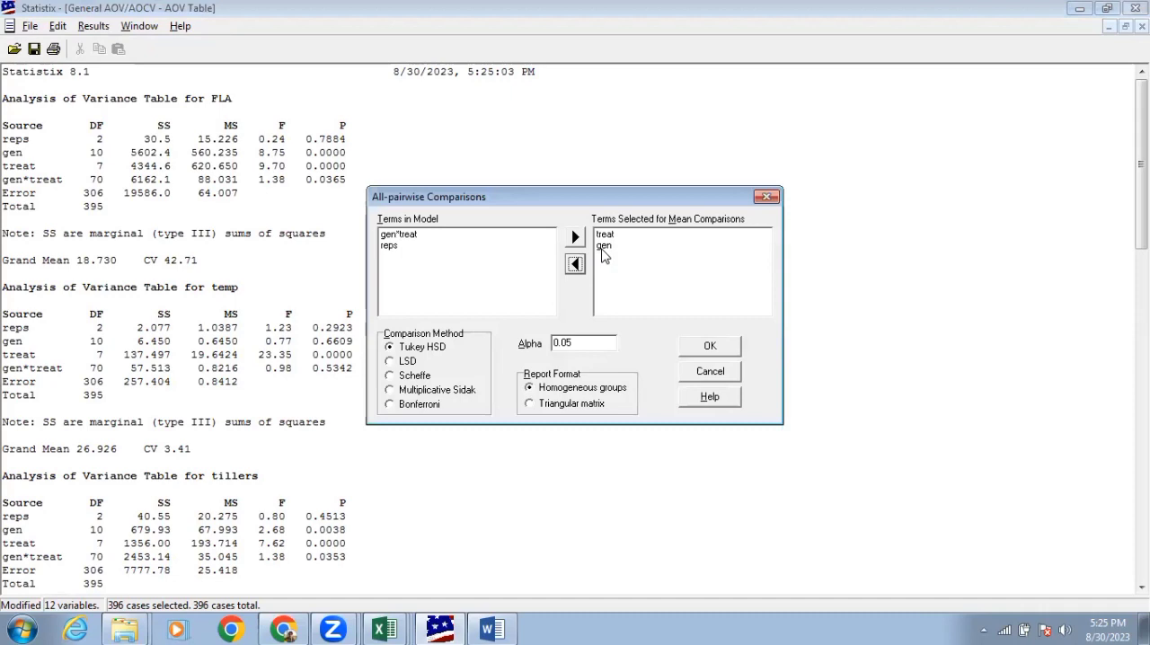
left_click(710, 350)
left_click(710, 350)
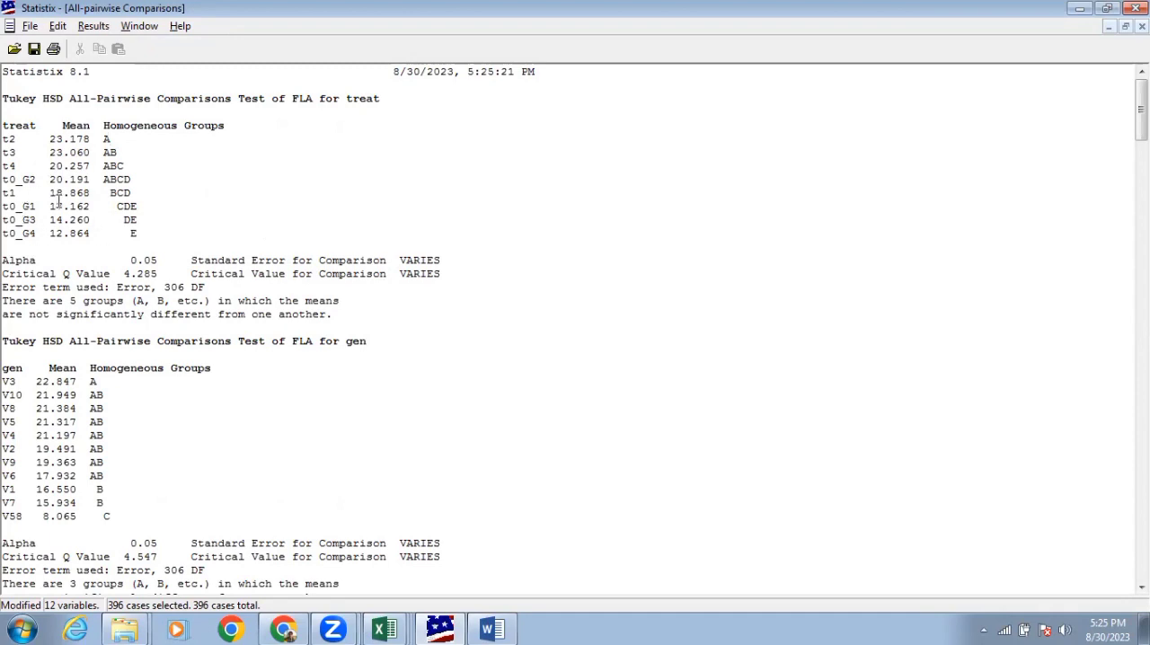
Examine the Tukey HSD means and homogeneous groups for treat and gen across FLA, temp, tillers and PH
scroll(215, 307, "down", 4)
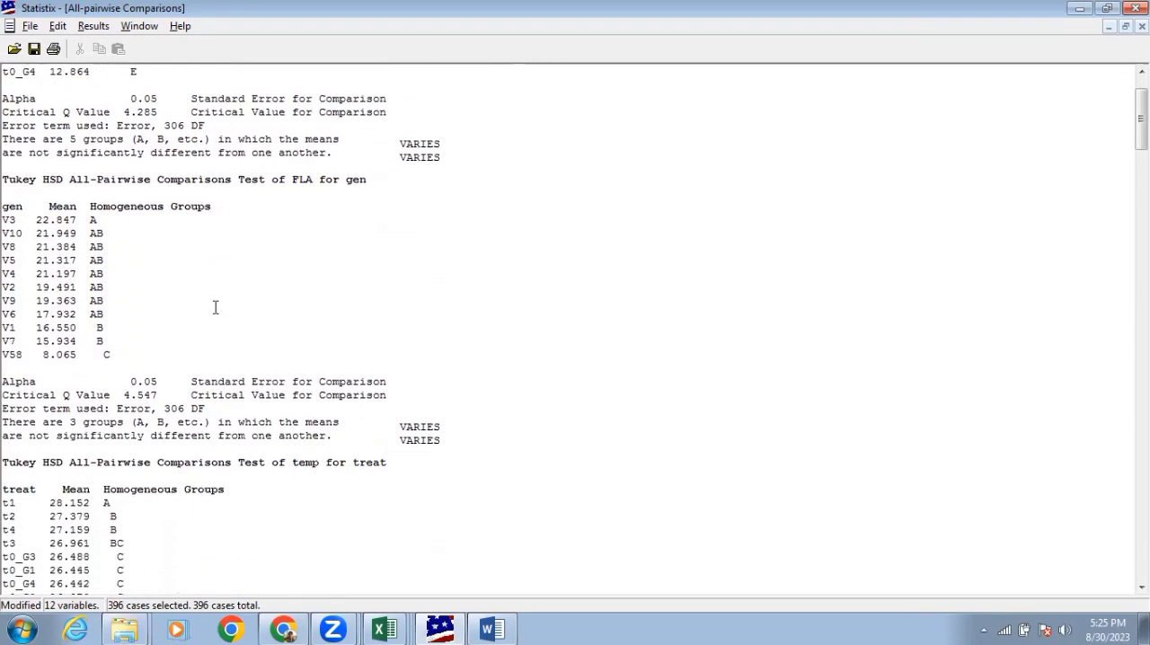
scroll(216, 307, "down", 5)
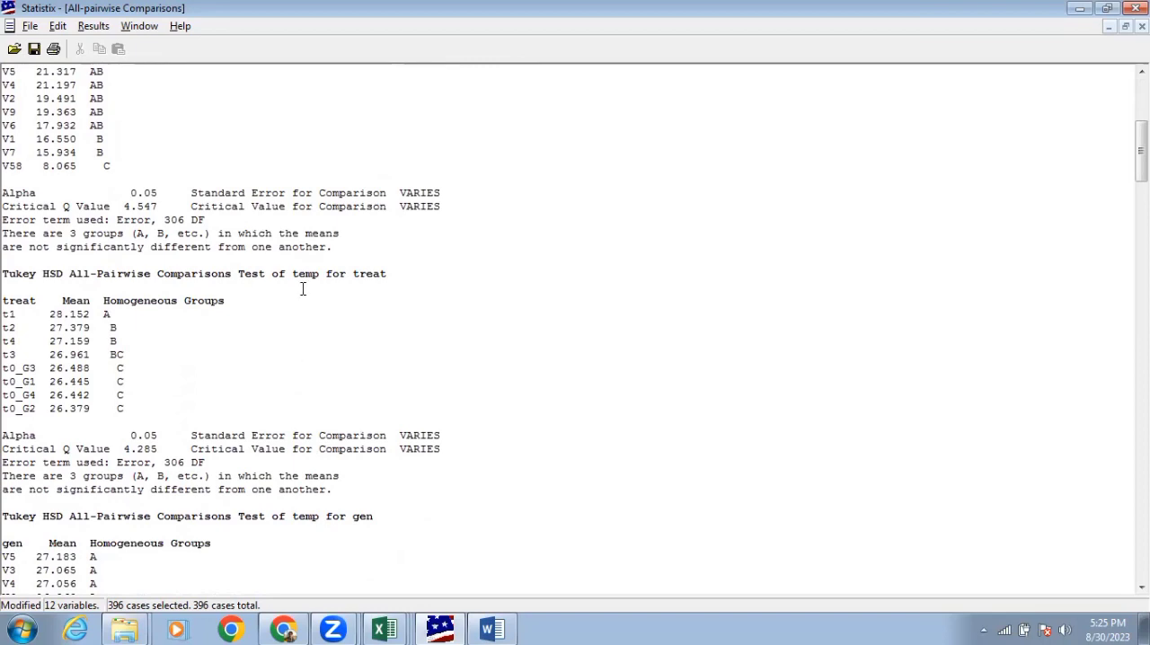
scroll(192, 352, "down", 5)
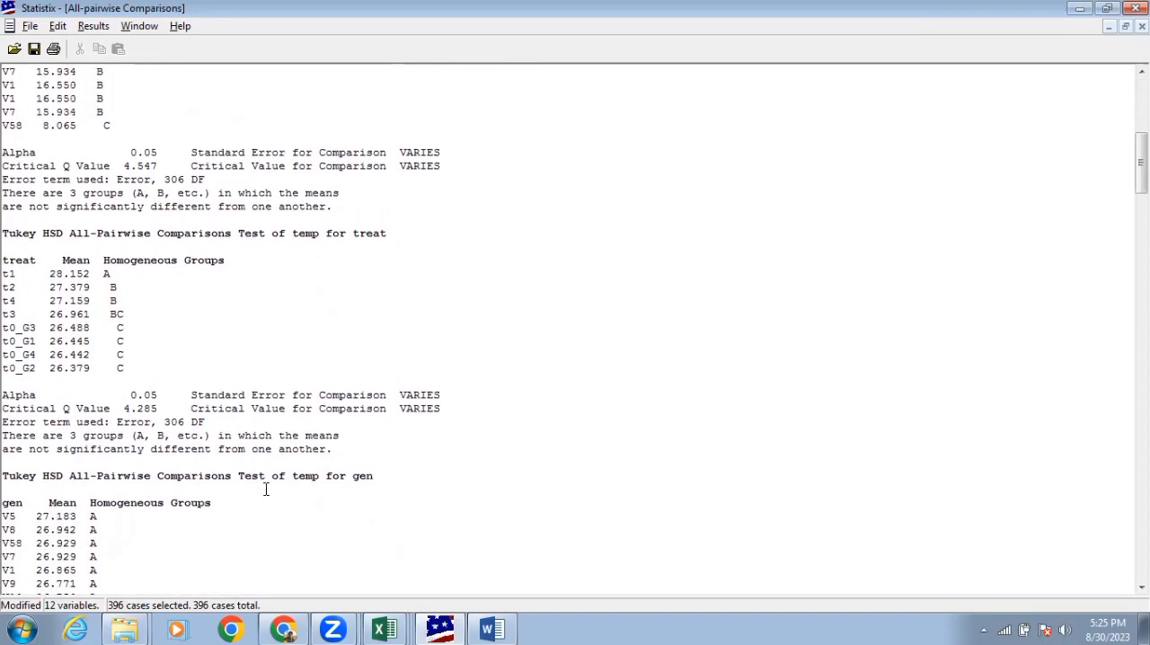
scroll(278, 492, "down", 7)
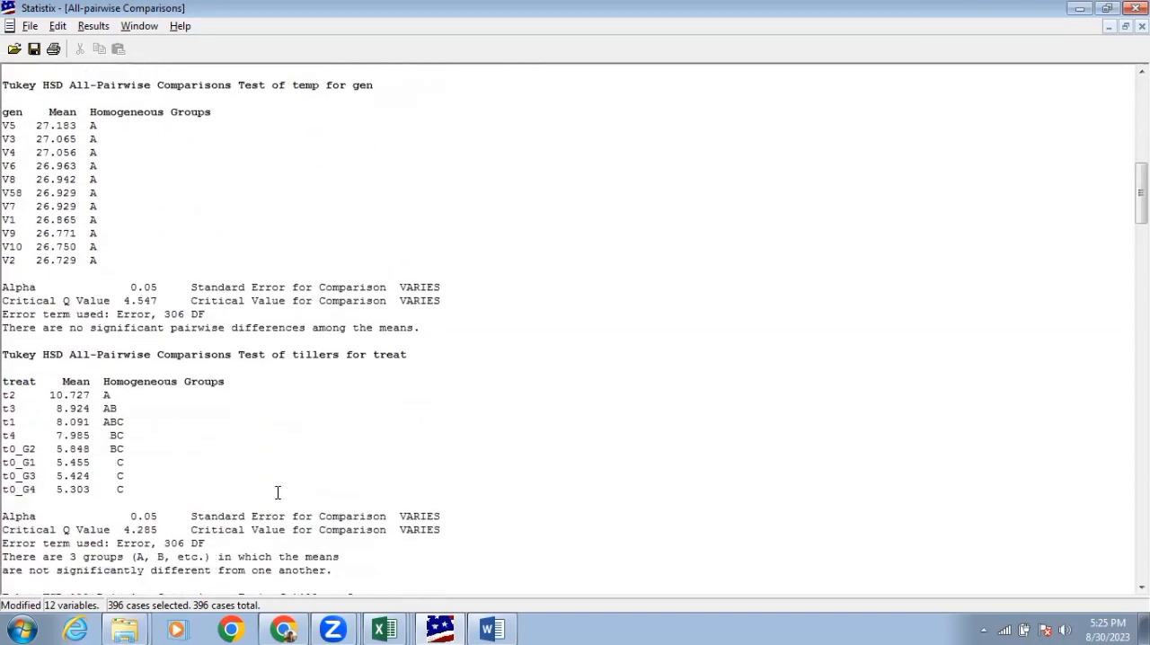
scroll(278, 492, "down", 4)
scroll(278, 493, "down", 7)
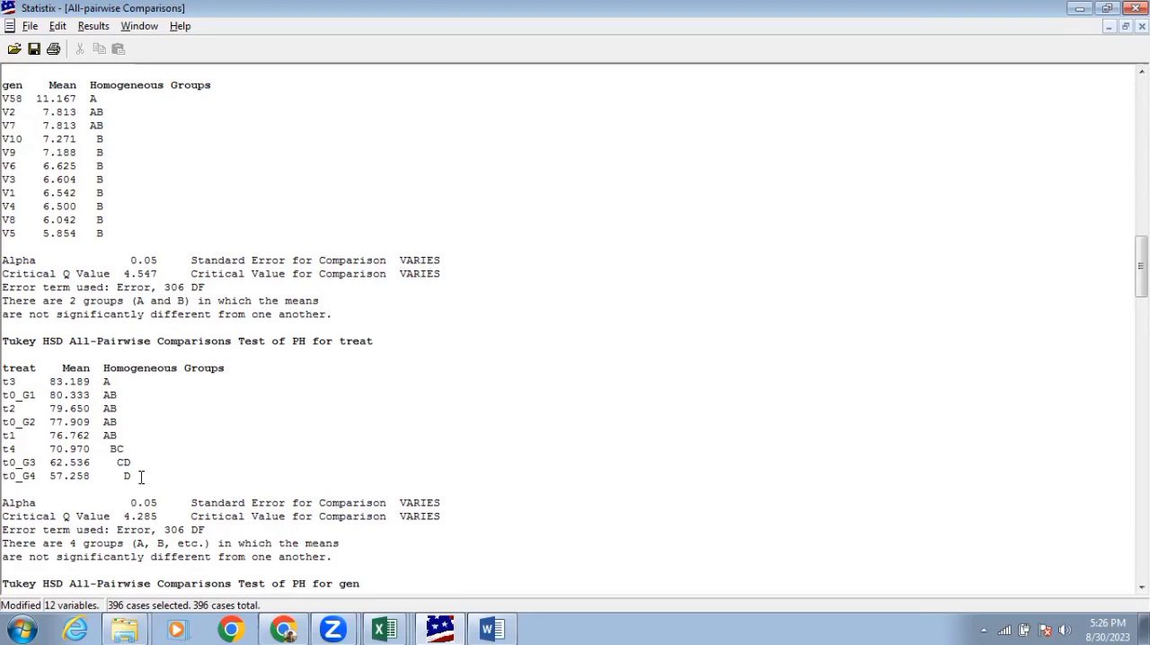
Remove gen from the all-pairwise comparison terms and run Tukey HSD for treat only at alpha 0.05
left_click(94, 29)
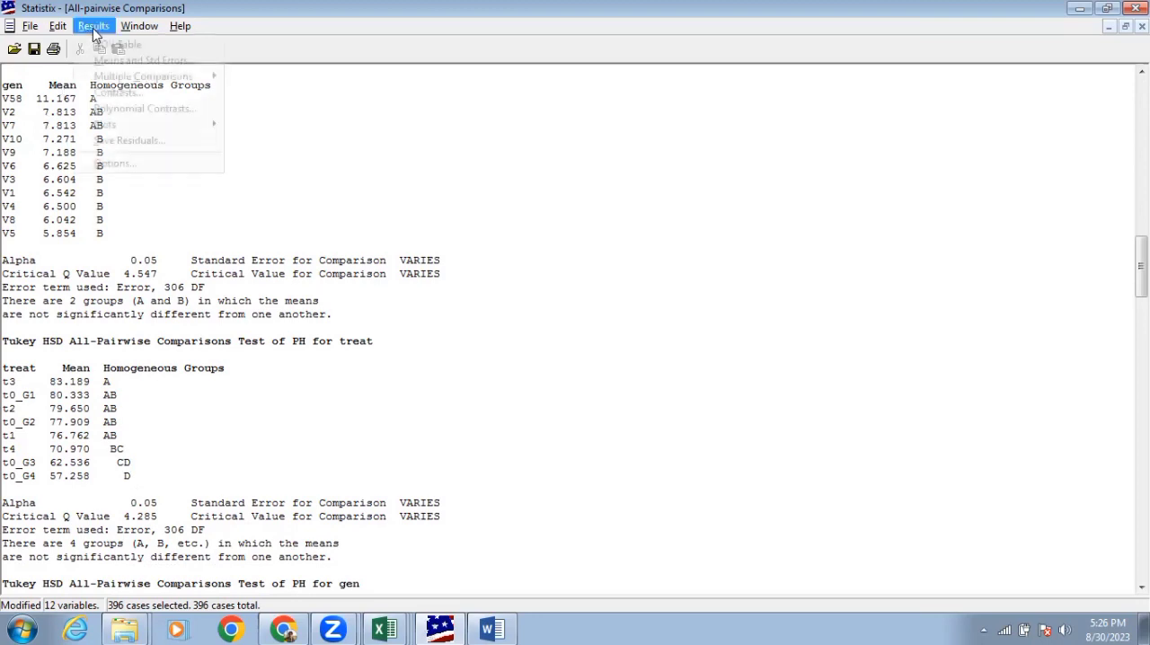
mouse_move(139, 79)
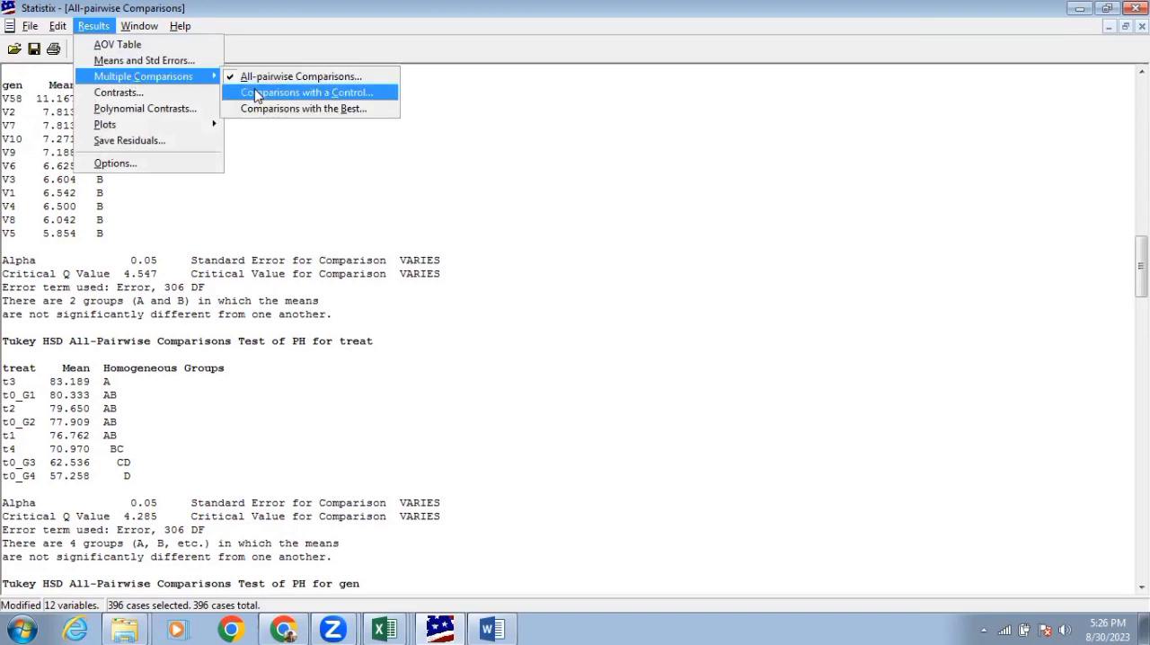
left_click(272, 84)
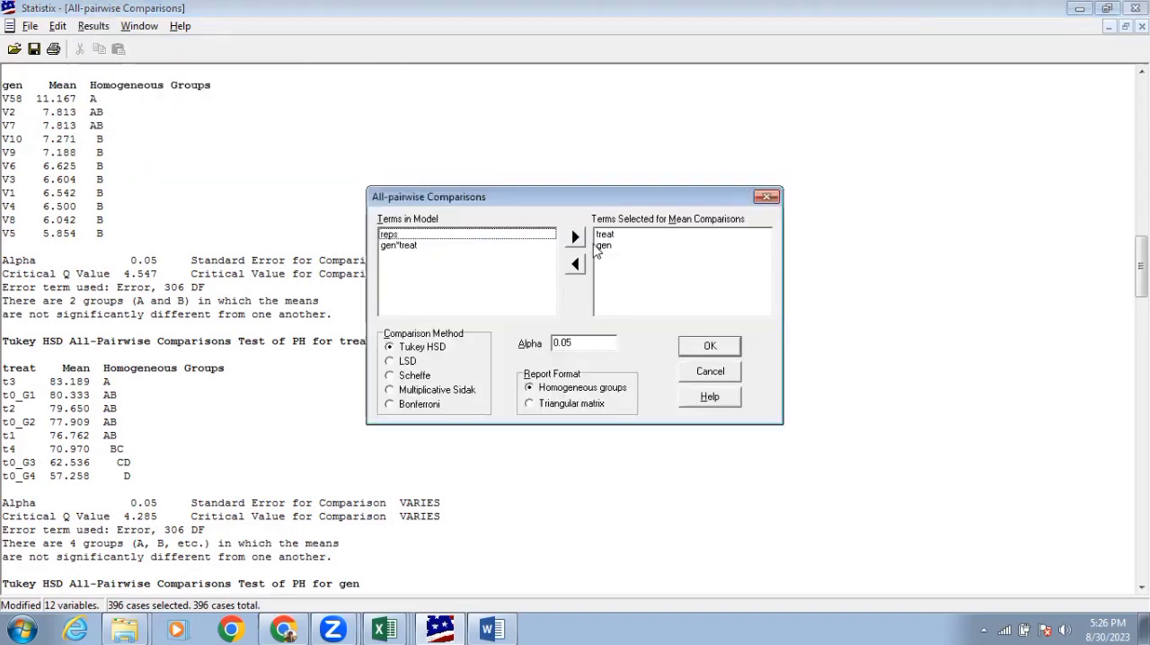
left_click(604, 248)
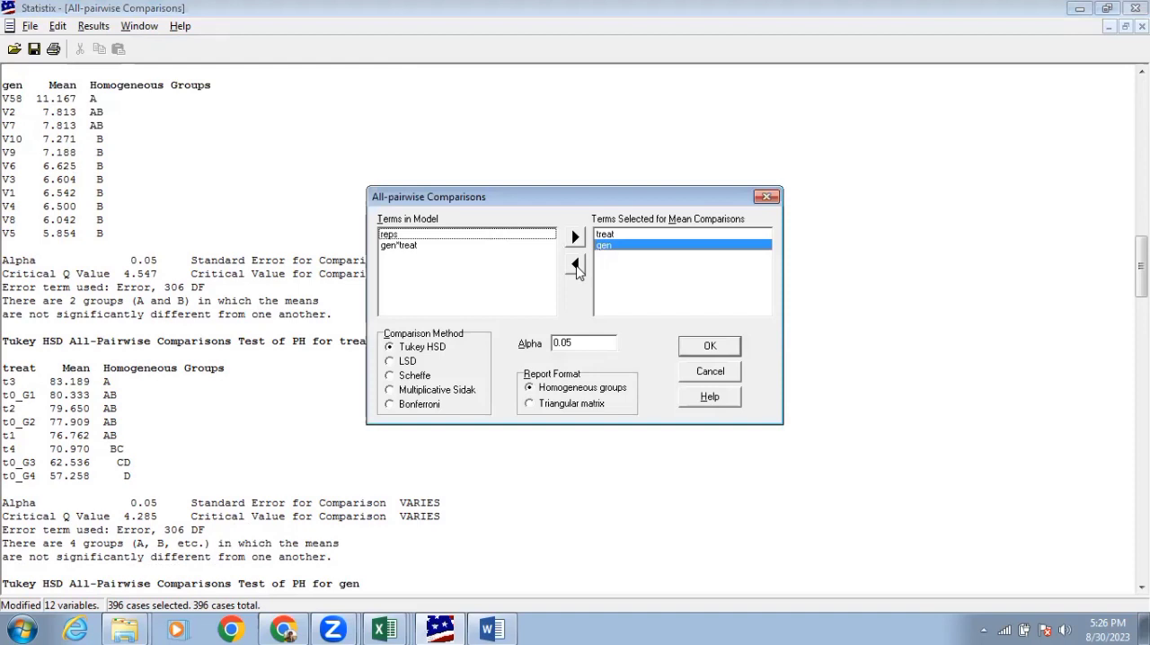
left_click(575, 263)
left_click(707, 346)
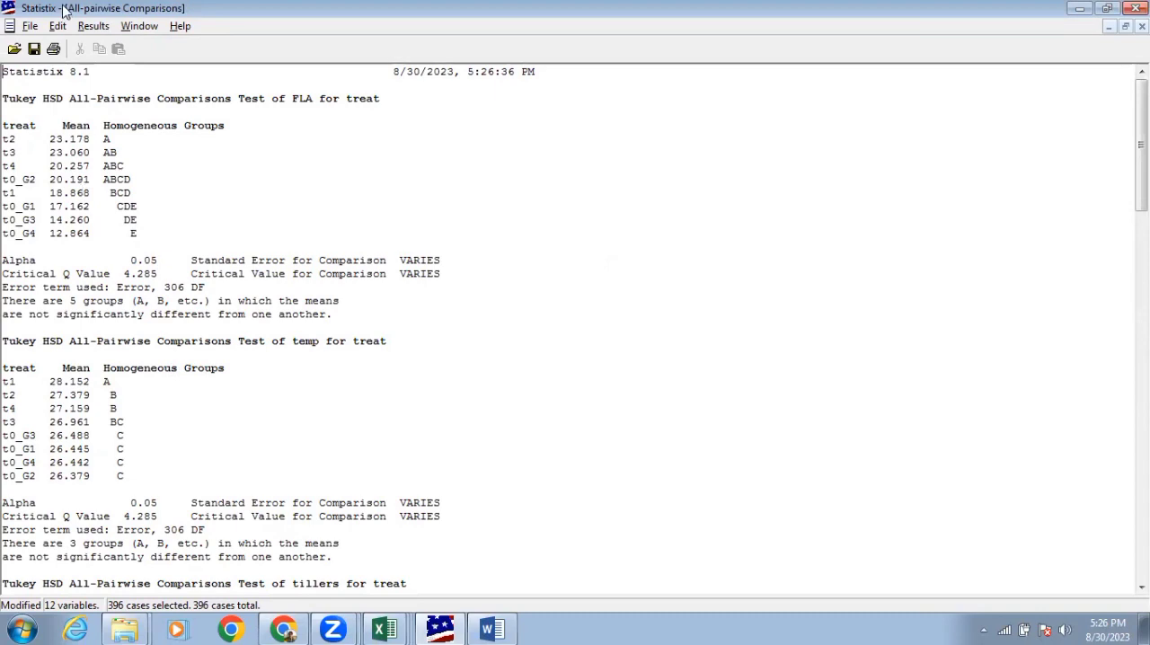
Open the means plot setup for the general AOV results
left_click(86, 27)
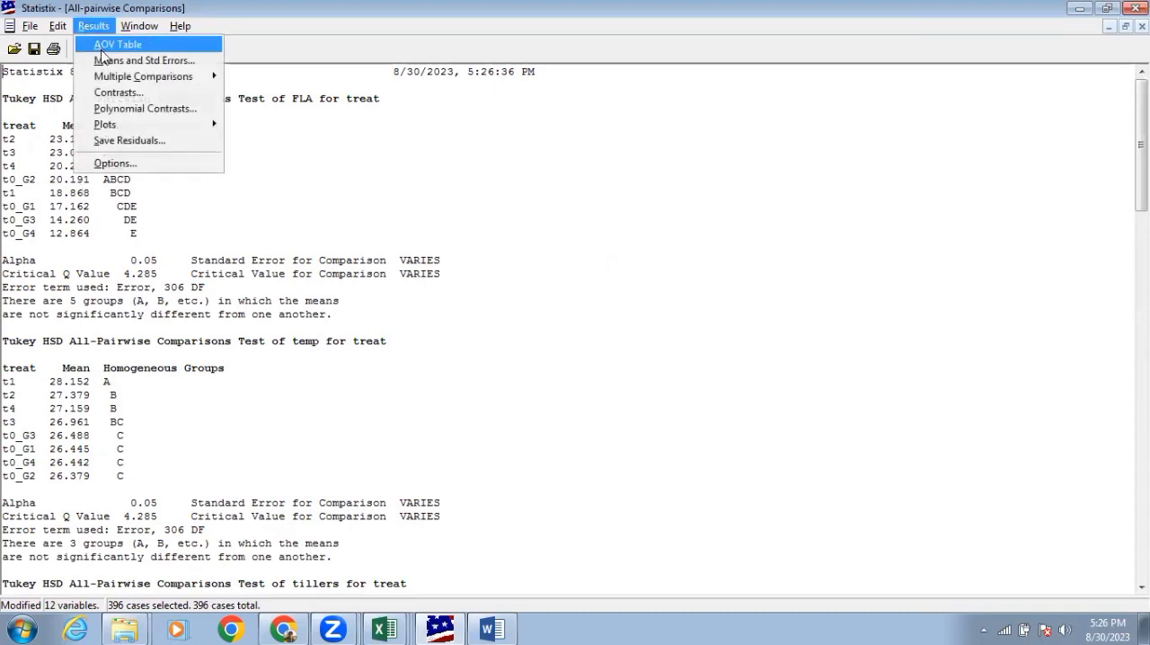
mouse_move(158, 129)
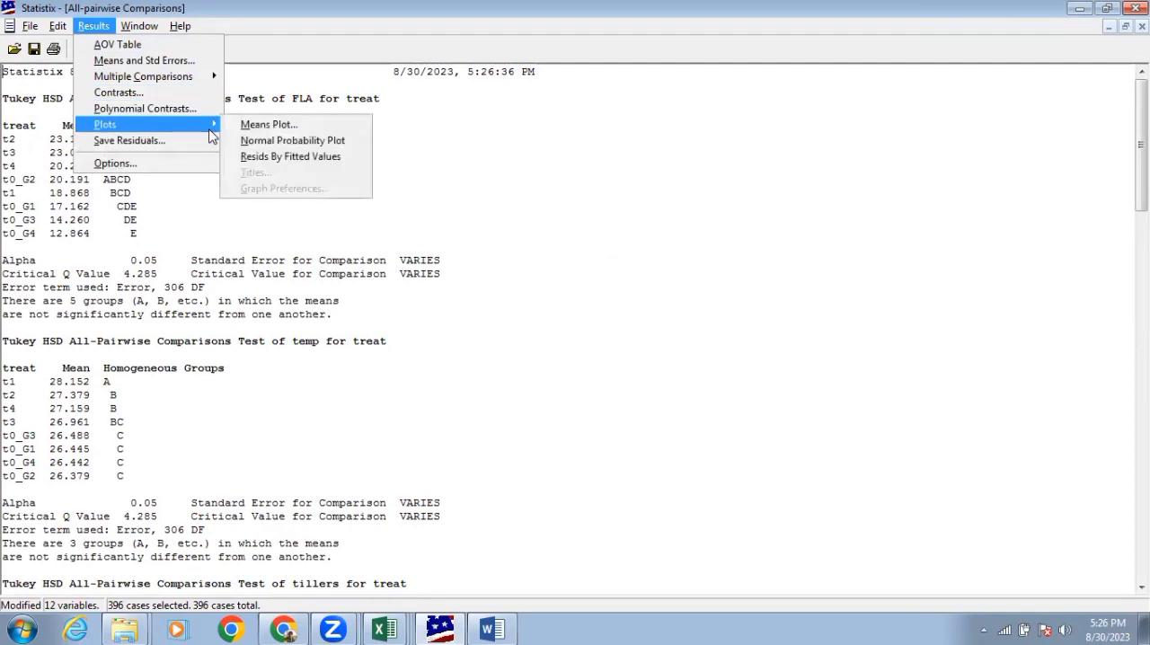
left_click(258, 126)
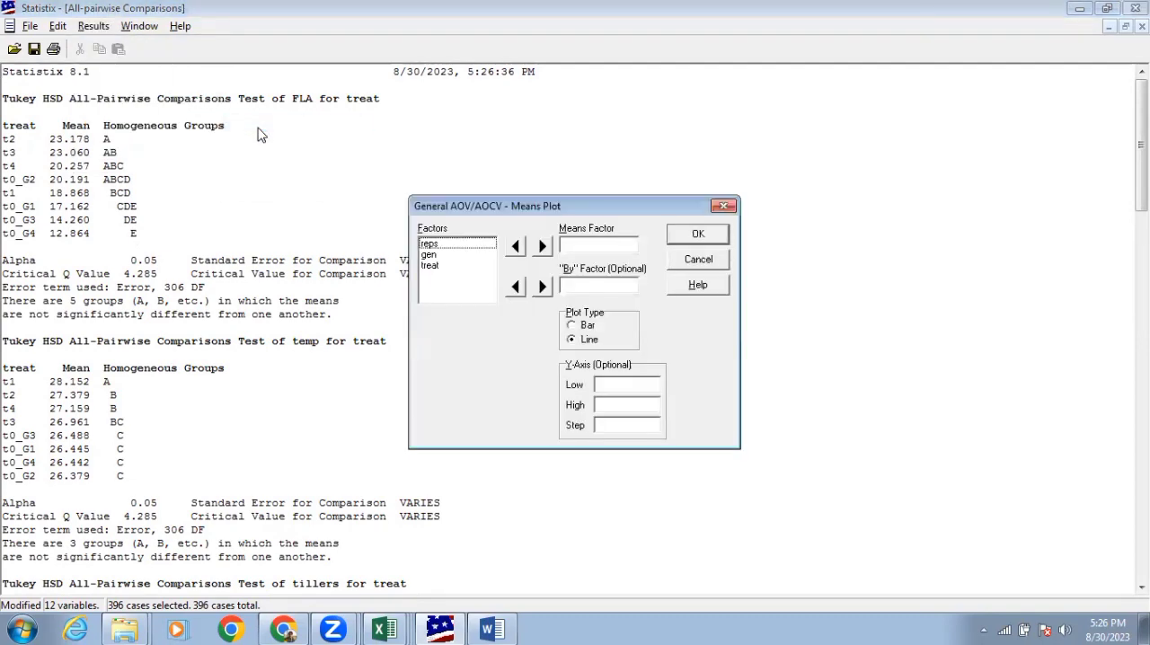
left_click(433, 266)
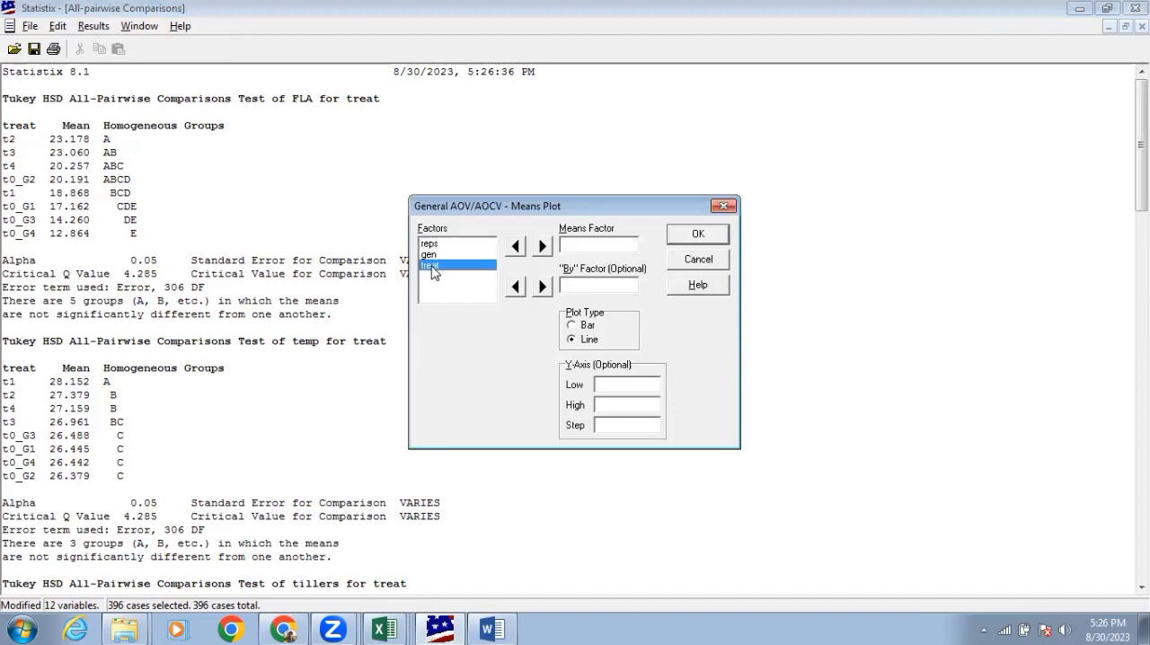
left_click(542, 247)
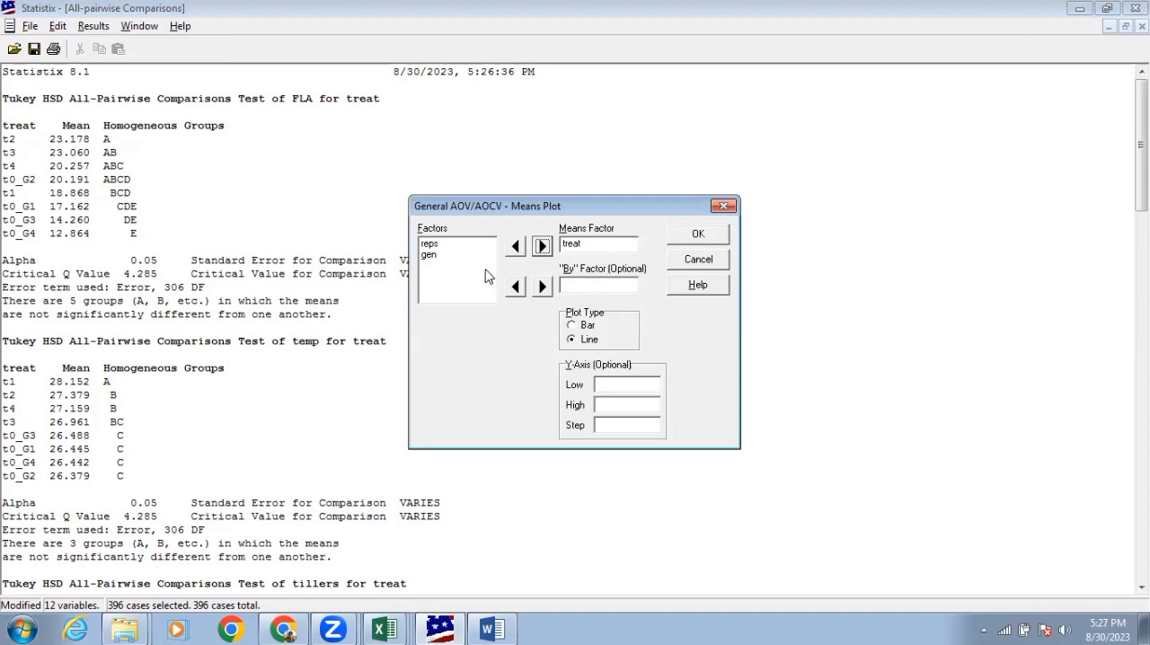
left_click(516, 252)
left_click(569, 250)
left_click(516, 252)
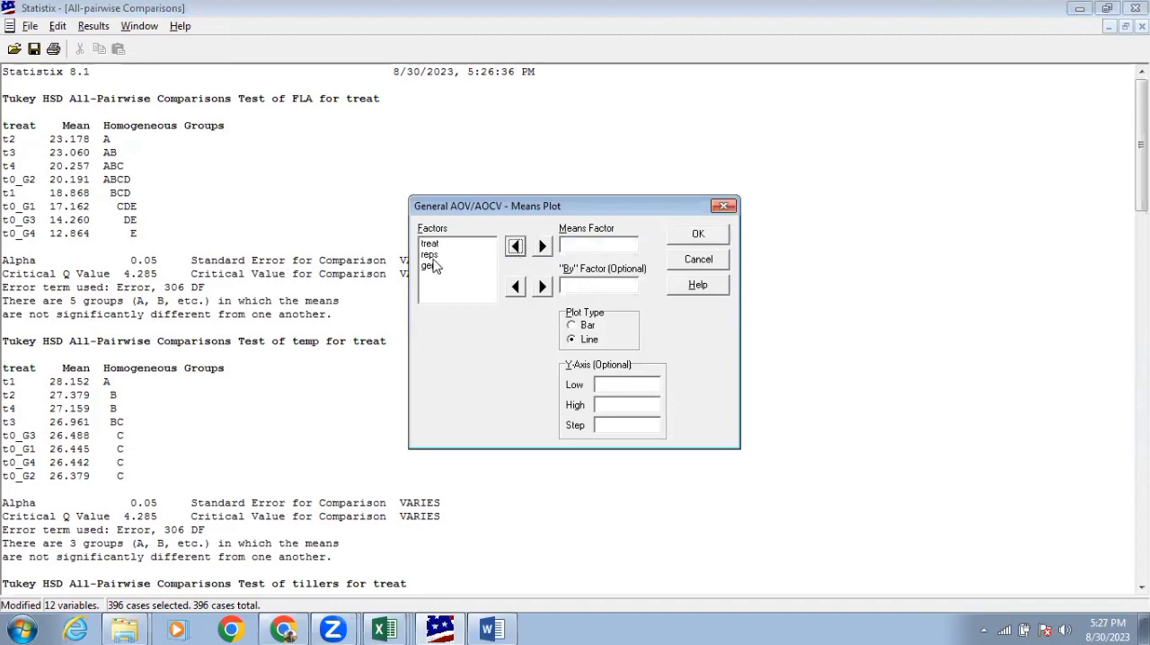
Try to create a bar means plot with gen as the means factor and treat as the By factor
left_click(437, 265)
left_click(541, 246)
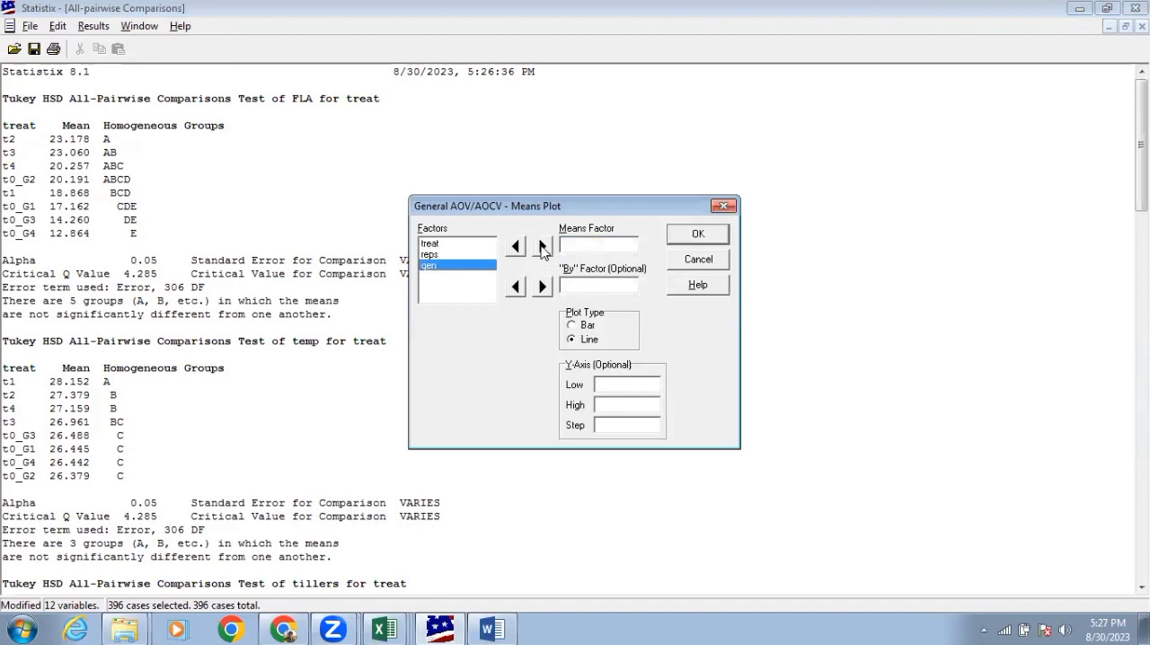
left_click(433, 245)
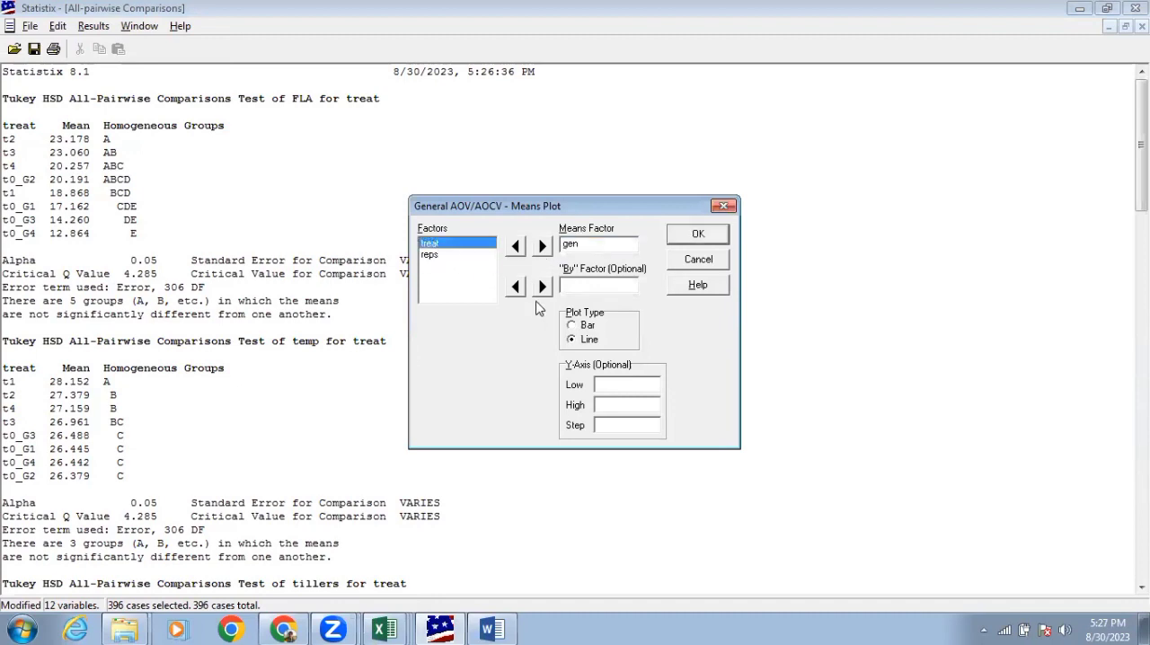
left_click(541, 286)
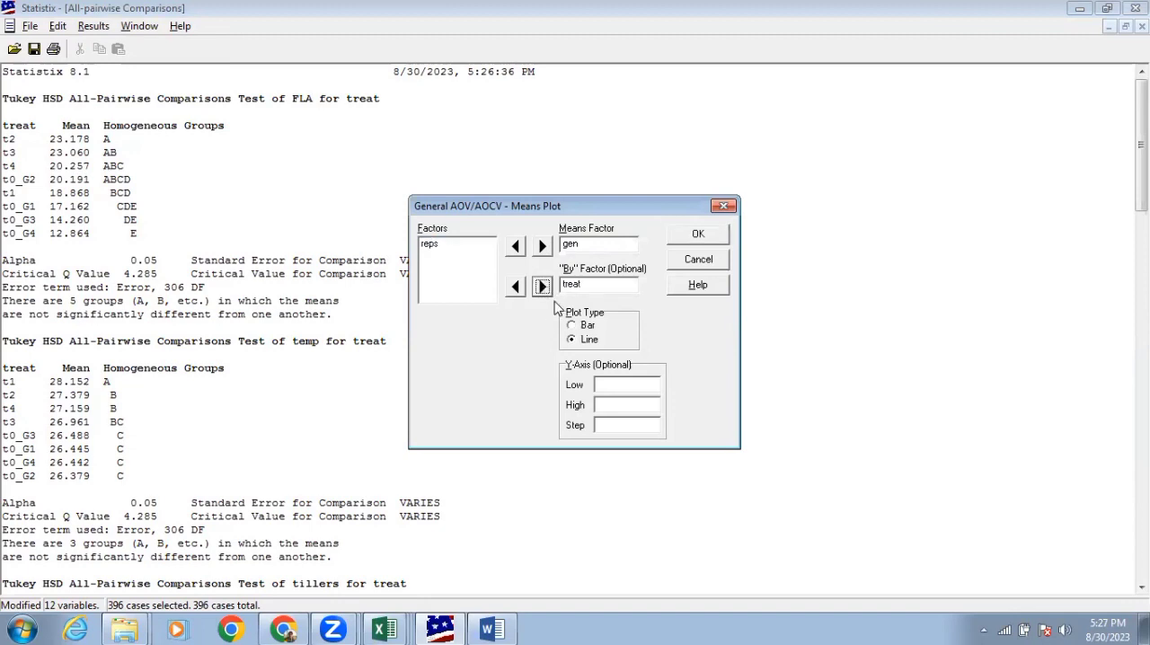
left_click(573, 326)
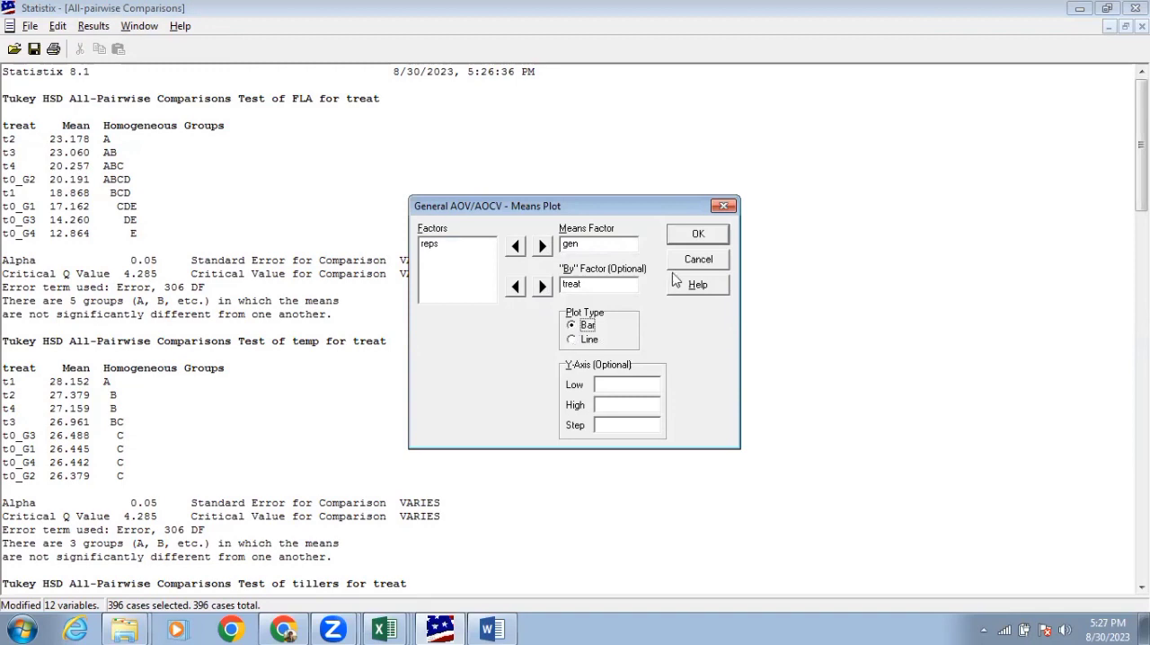
left_click(691, 237)
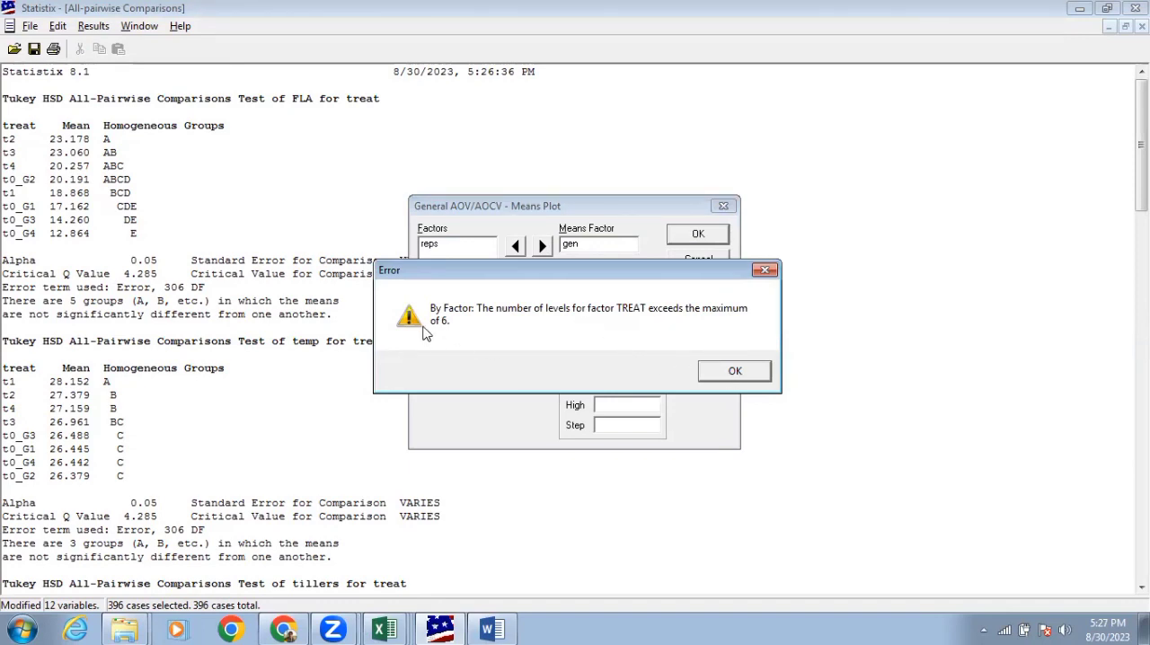
left_click(719, 374)
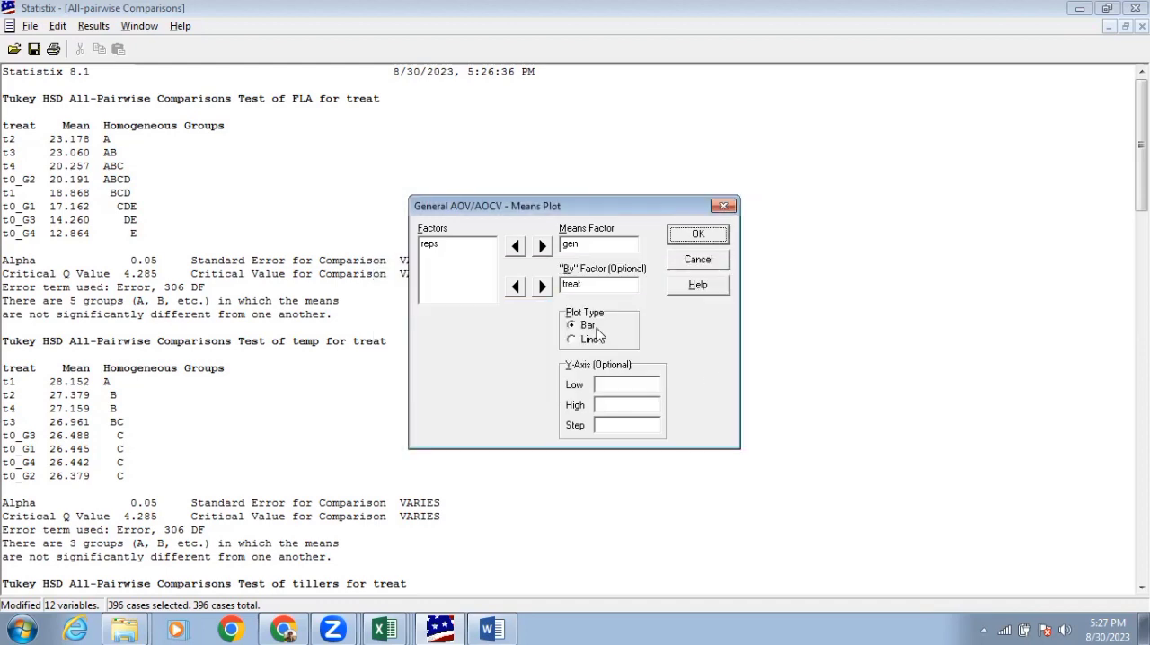
Remove treat from the optional By factor and create a bar means plot with gen as the only means factor
left_click(582, 284)
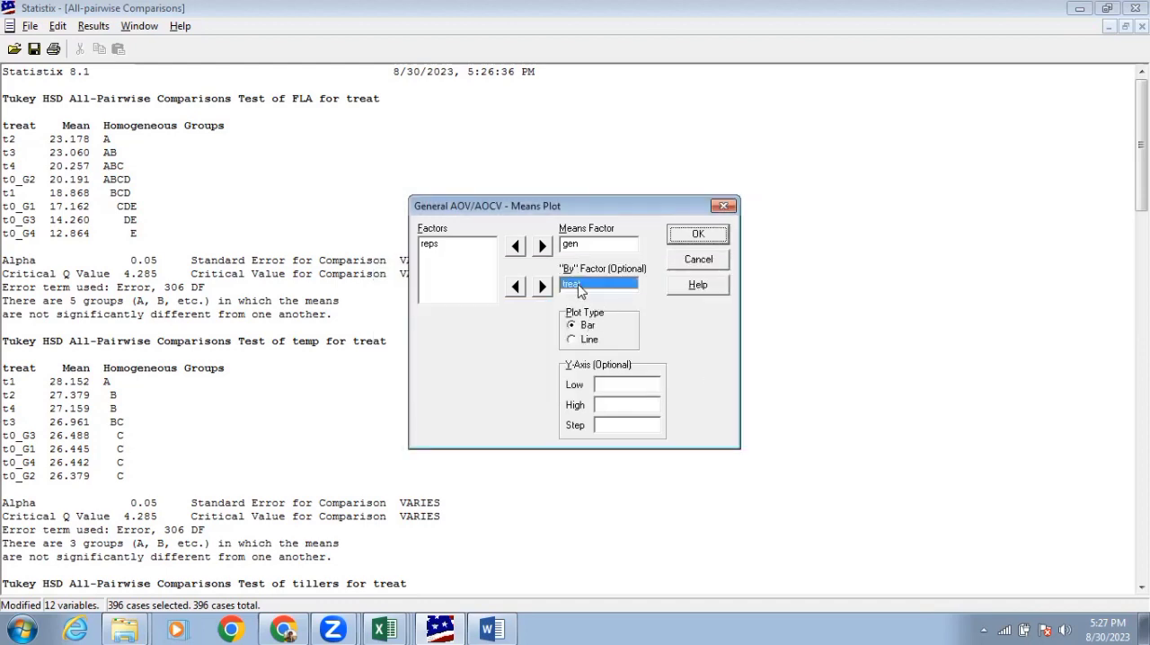
left_click(516, 288)
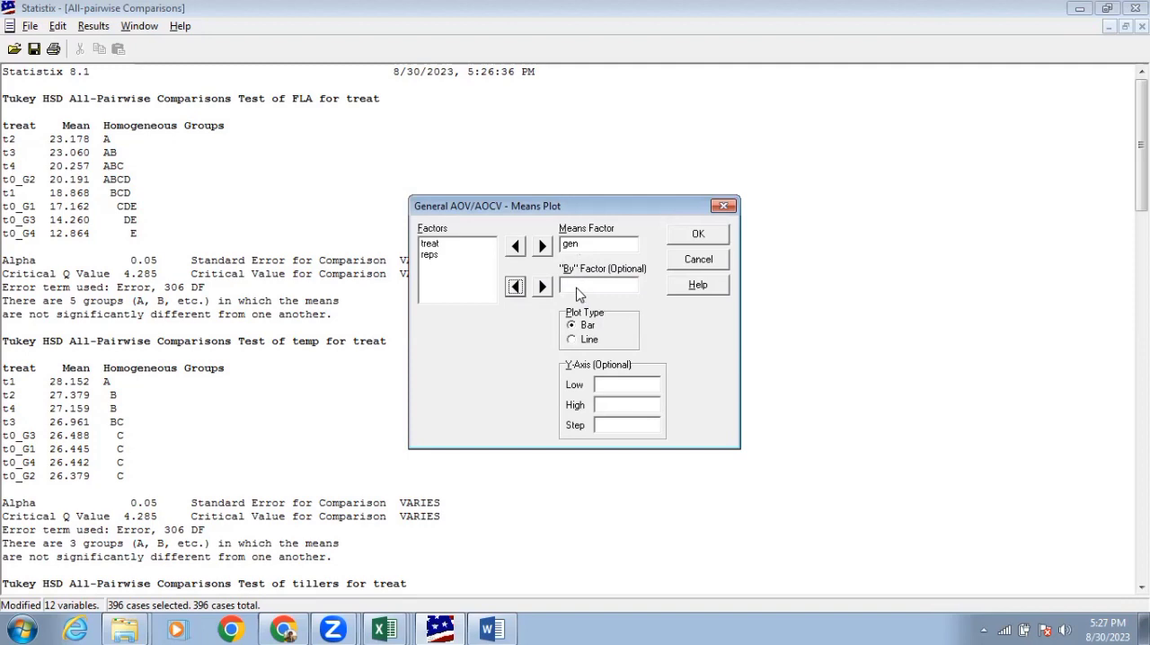
left_click(437, 246)
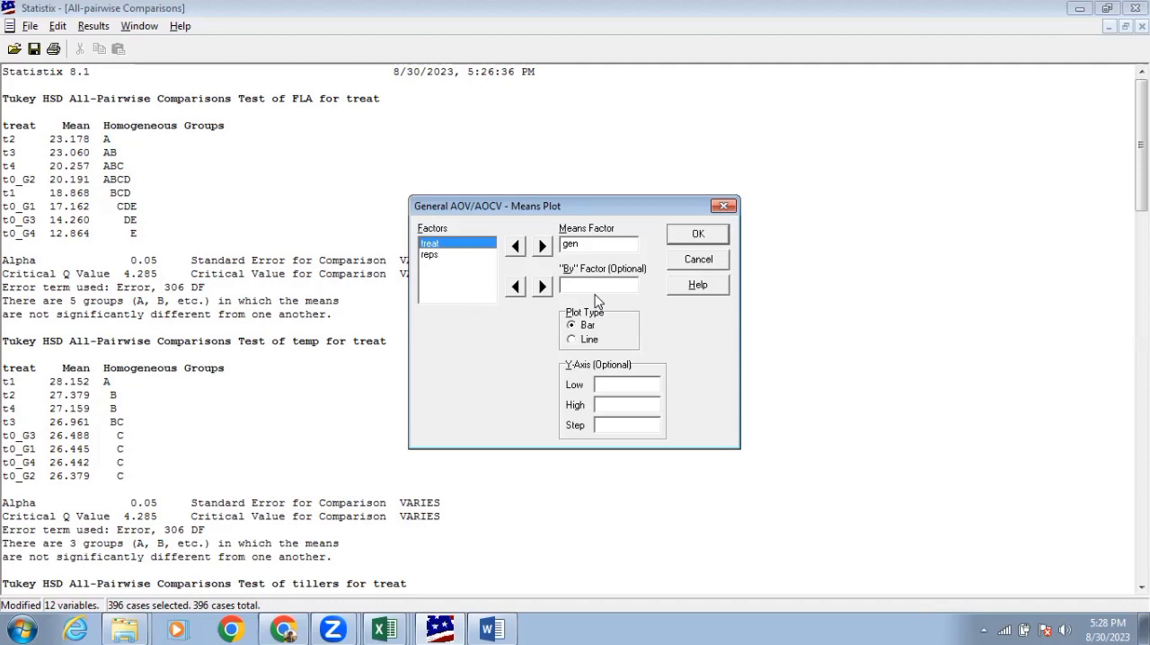
left_click(693, 239)
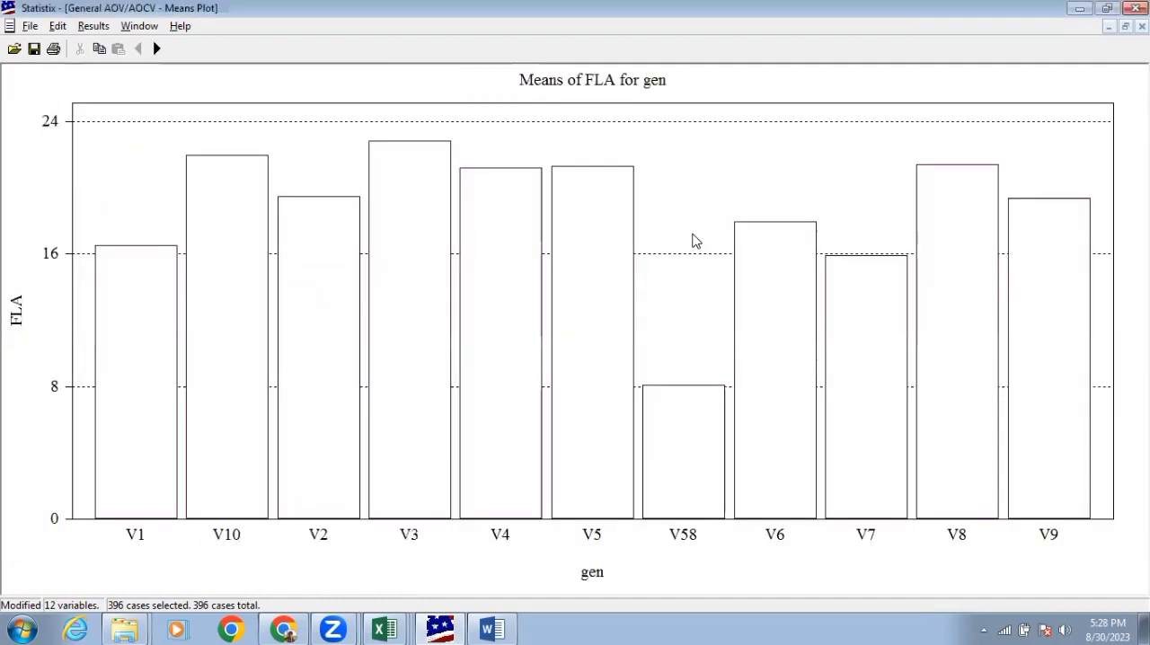
Browse the means plots for gen through temp, tillers and PH
left_click(156, 49)
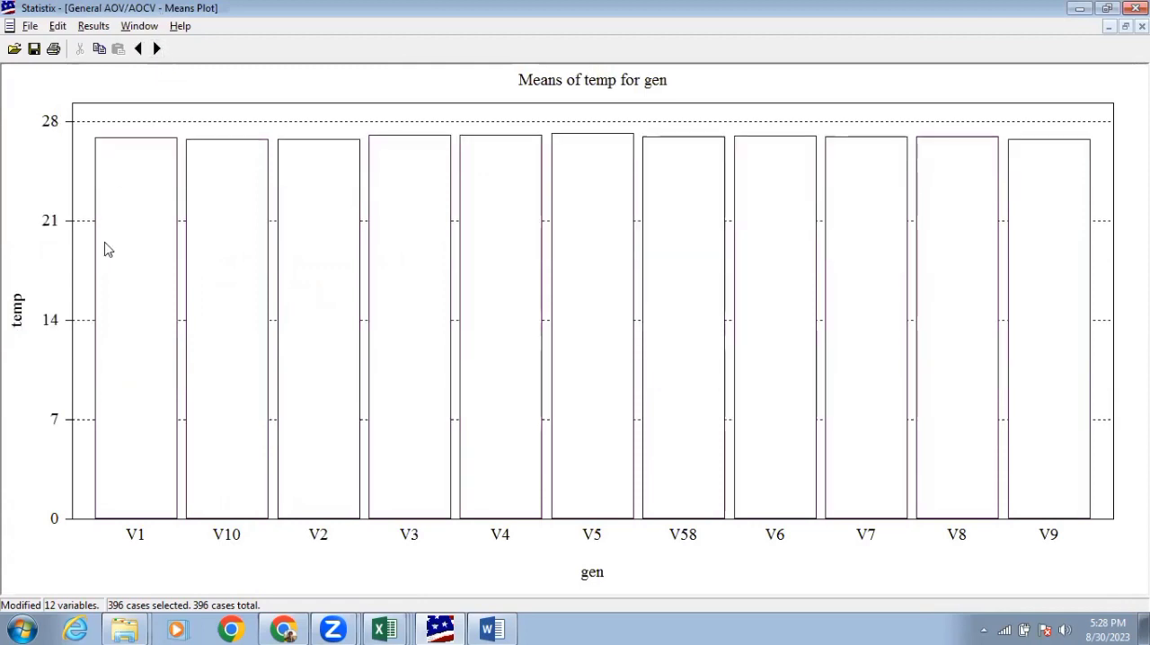
left_click(157, 52)
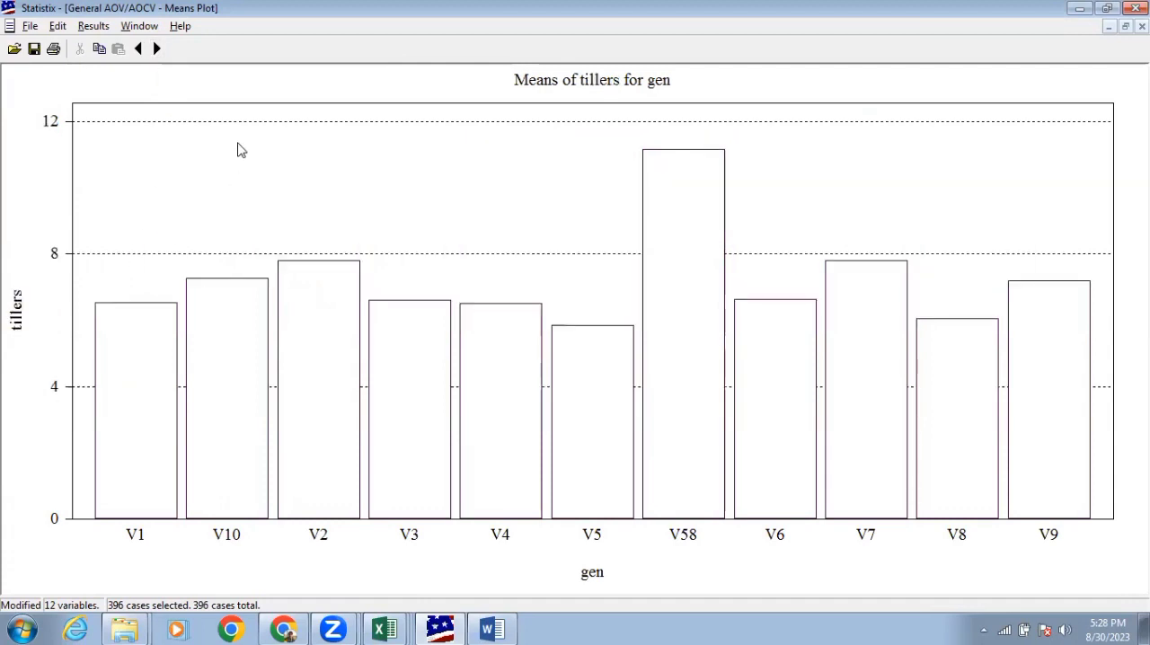
left_click(156, 50)
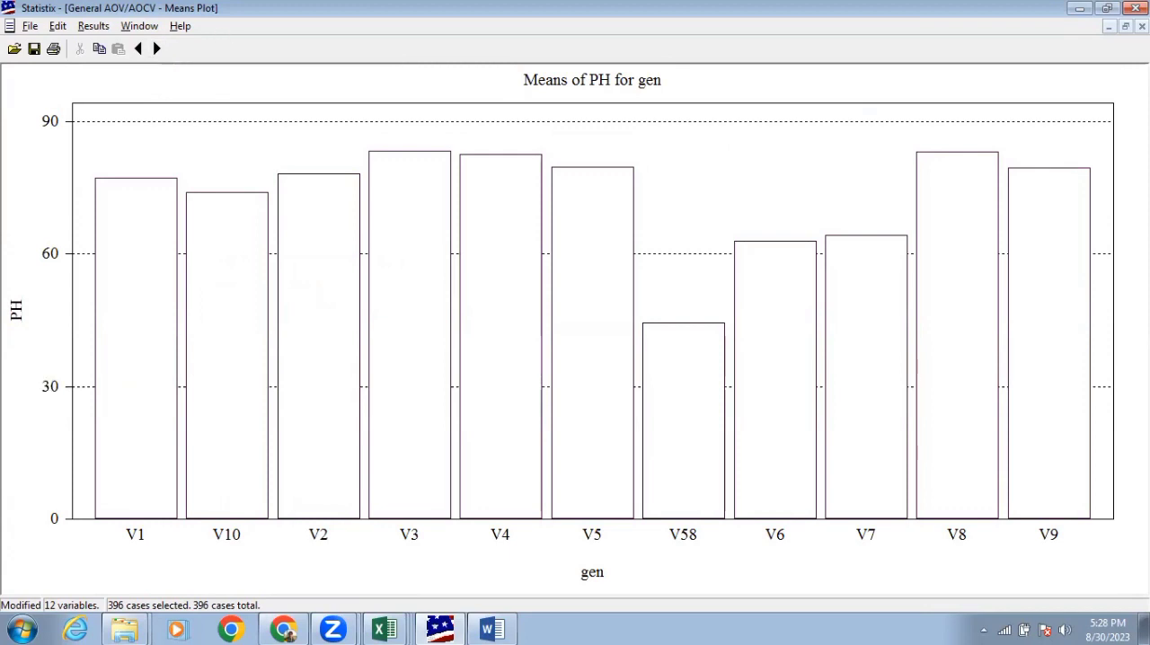
Take the PH means plot out of full-size view, narrow its window and copy the graph
left_click(1125, 27)
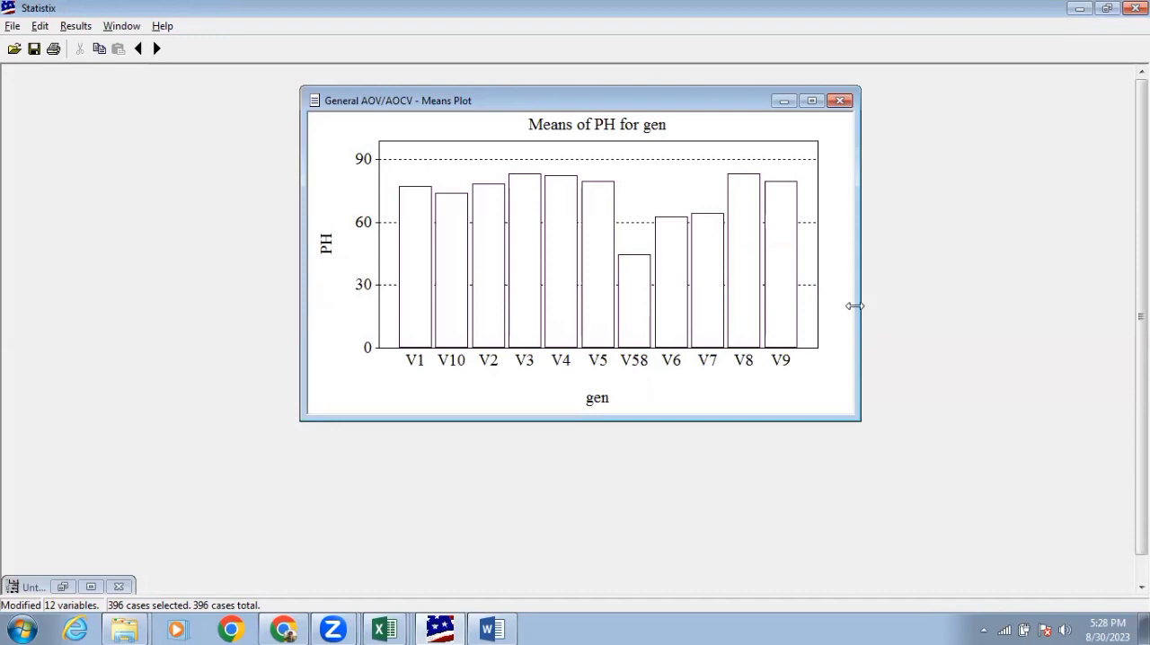
left_click_drag(855, 306, 663, 325)
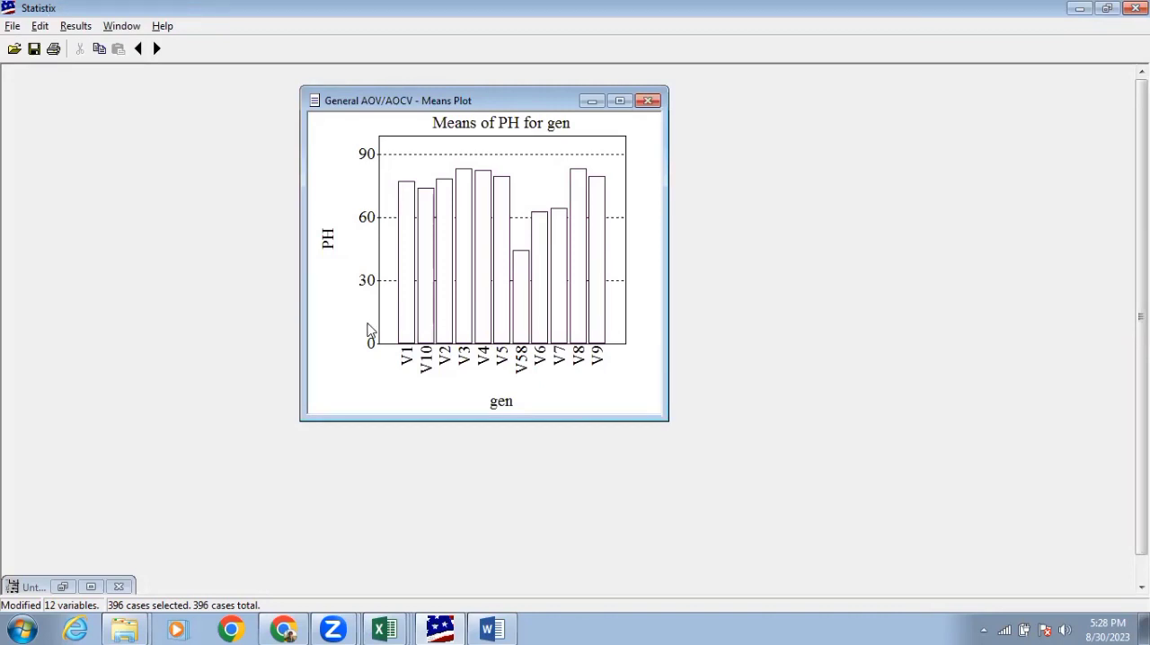
right_click(349, 395)
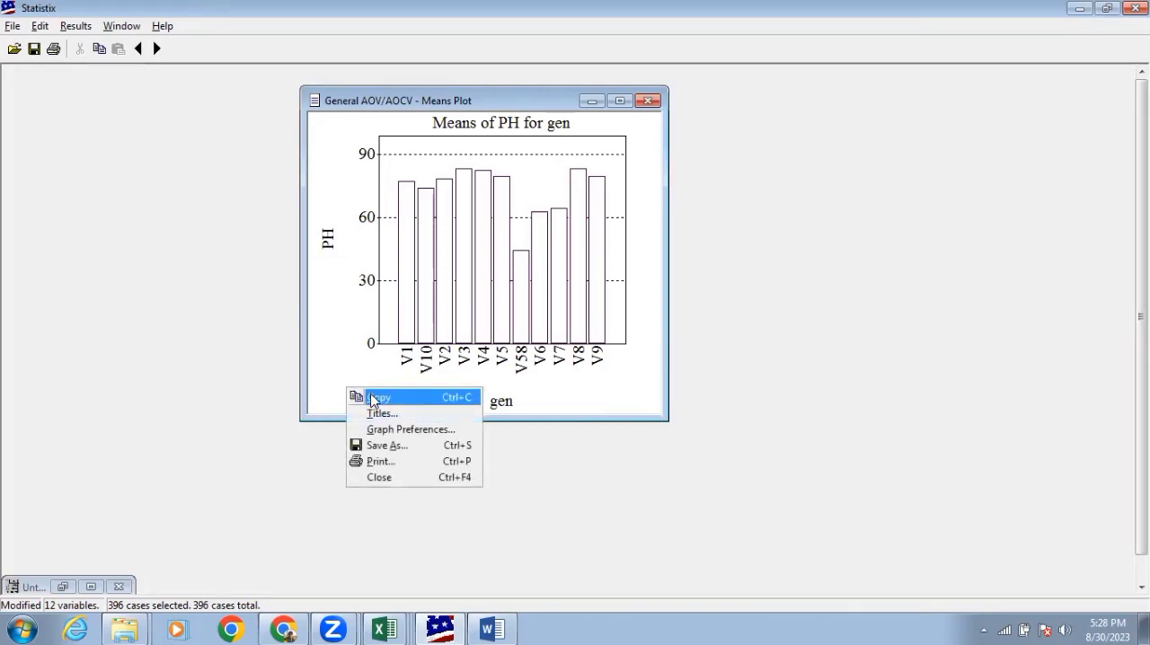
left_click(370, 396)
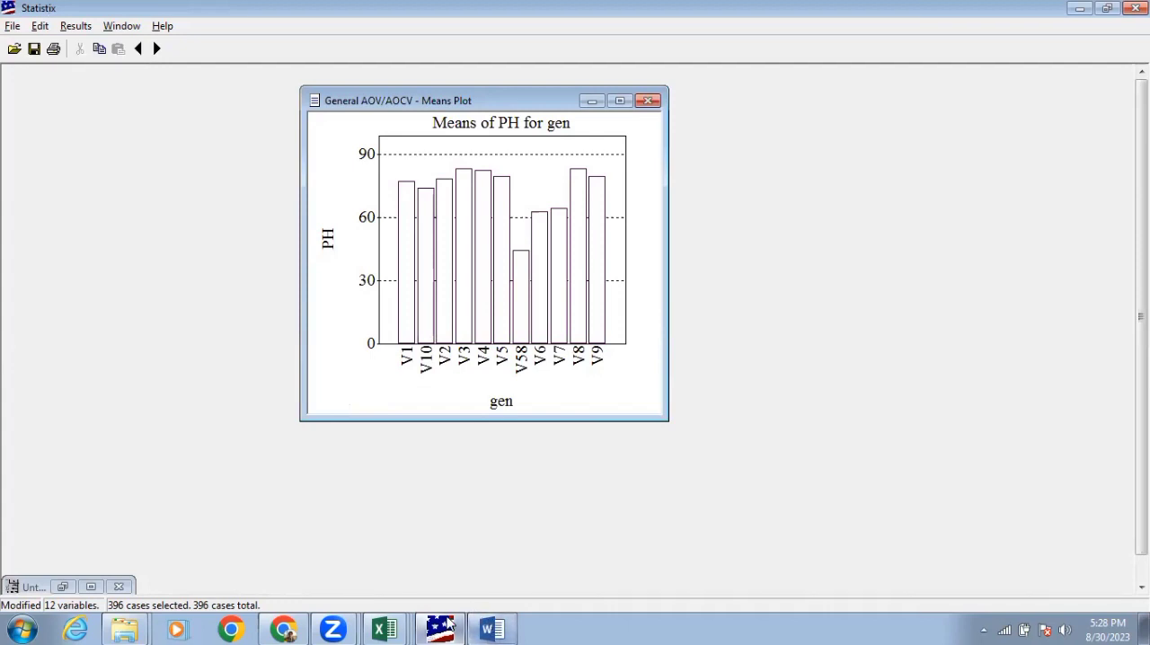
mouse_move(452, 626)
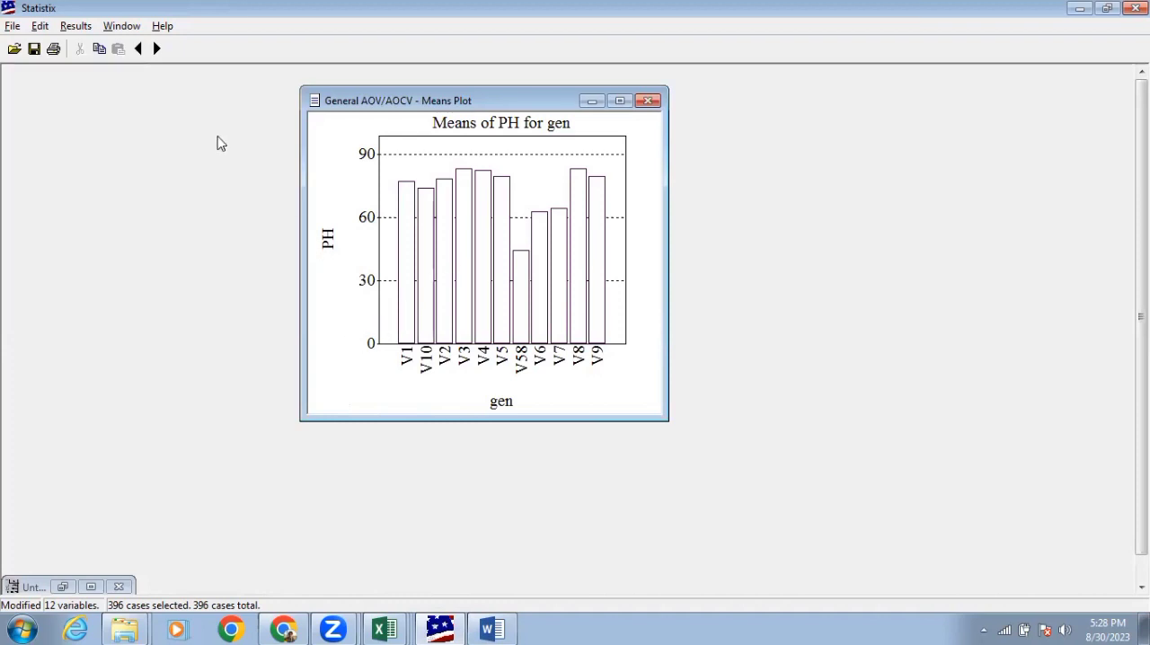
Close the means plots after viewing the PL plot for gen, and restore the data spreadsheet
left_click(157, 49)
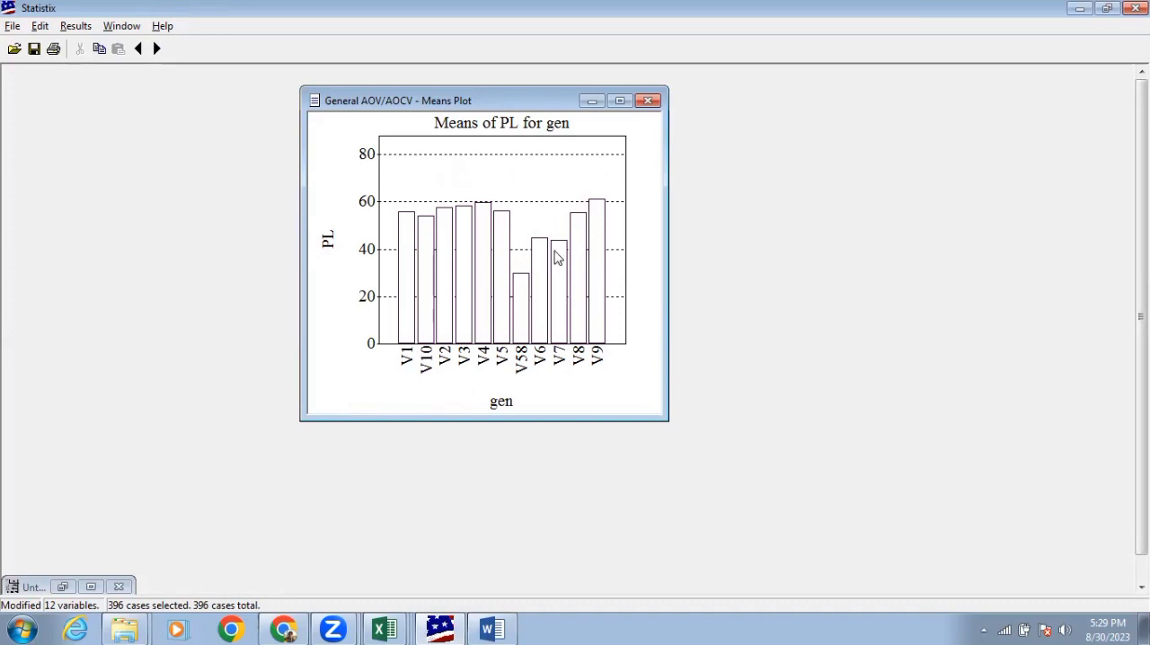
left_click(647, 101)
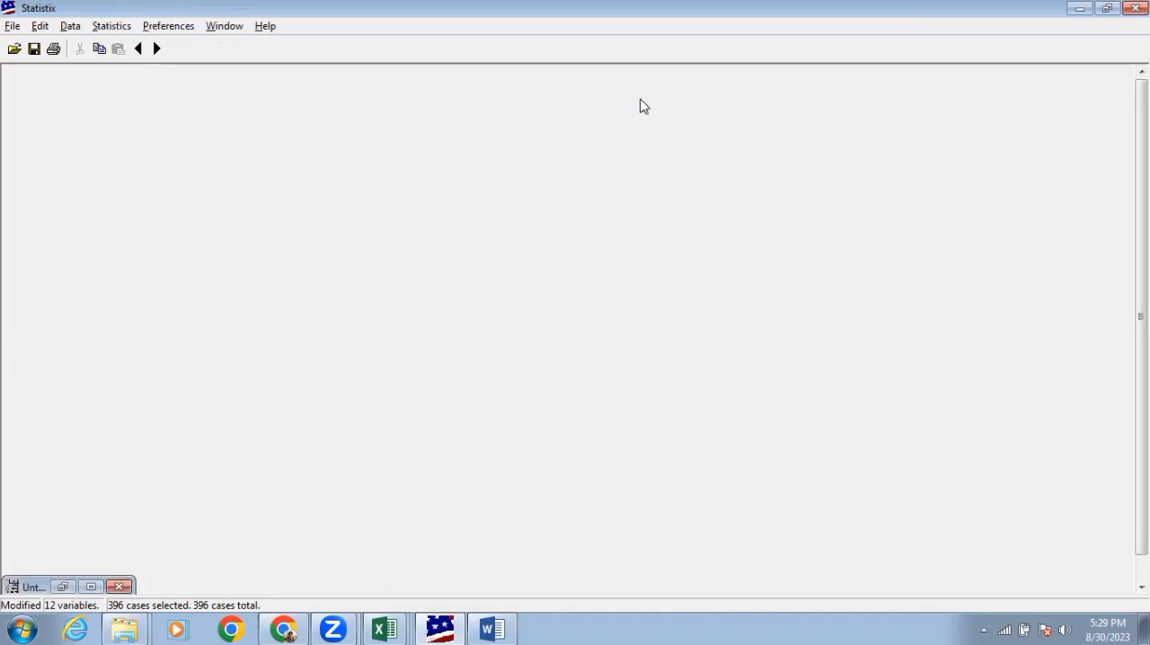
left_click(65, 589)
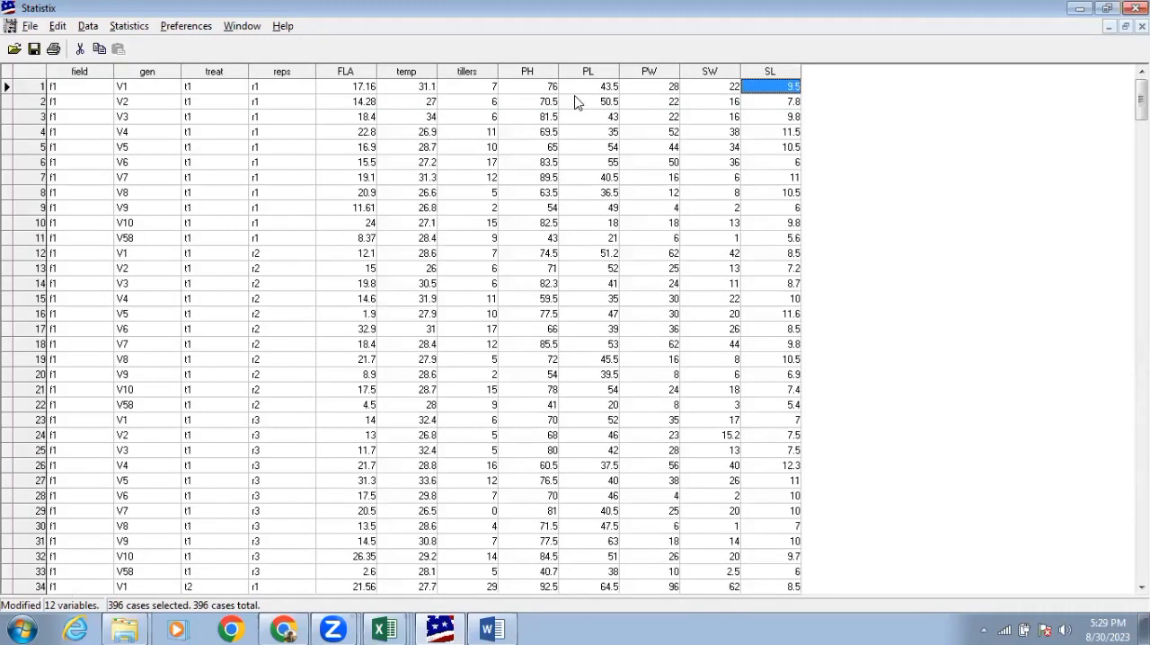